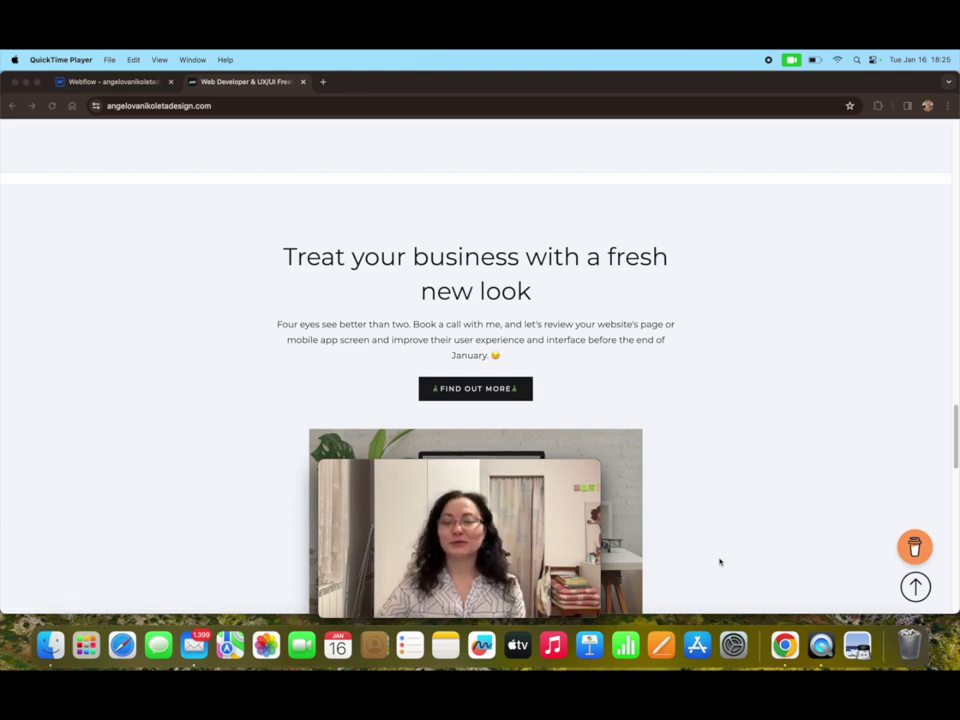
# Step: On the live site, use the back-to-top arrow to return to the top of the home page
pyautogui.scroll(-1, 808, 565)
pyautogui.click(915, 587)
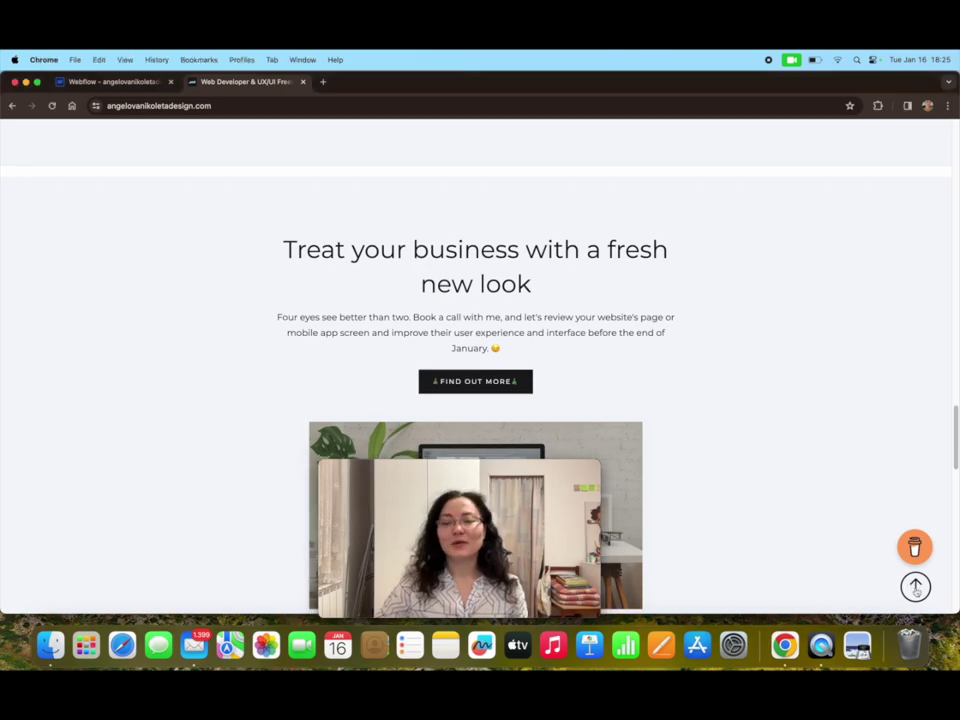
pyautogui.click(915, 588)
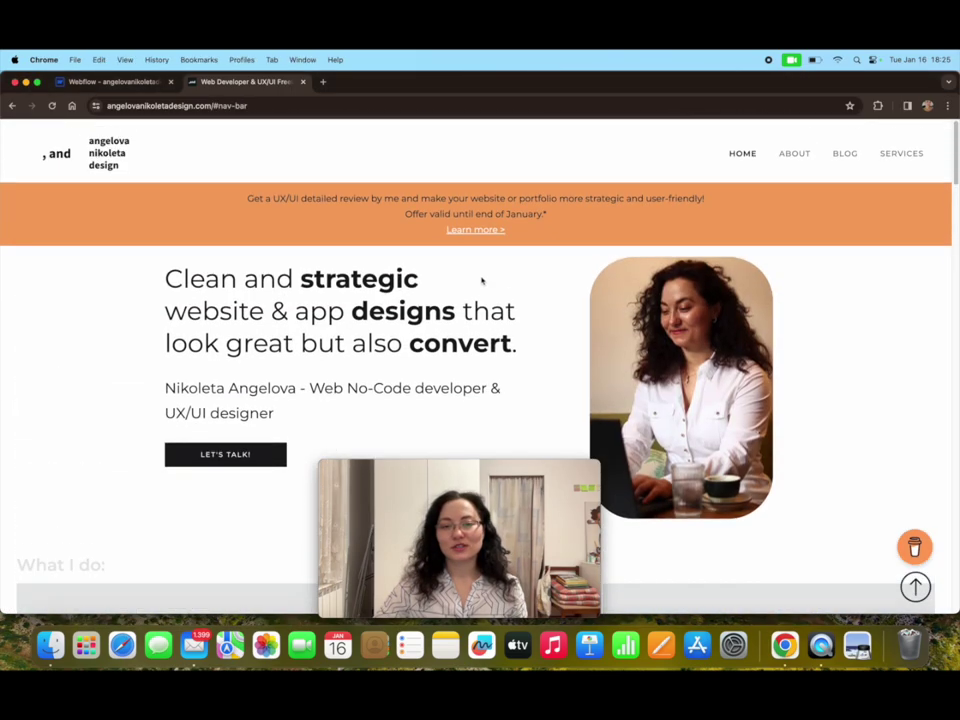
# Step: Follow the banner's Learn more link and scroll through the Festive Magic Christmas UX/UI Reviews page
pyautogui.click(472, 230)
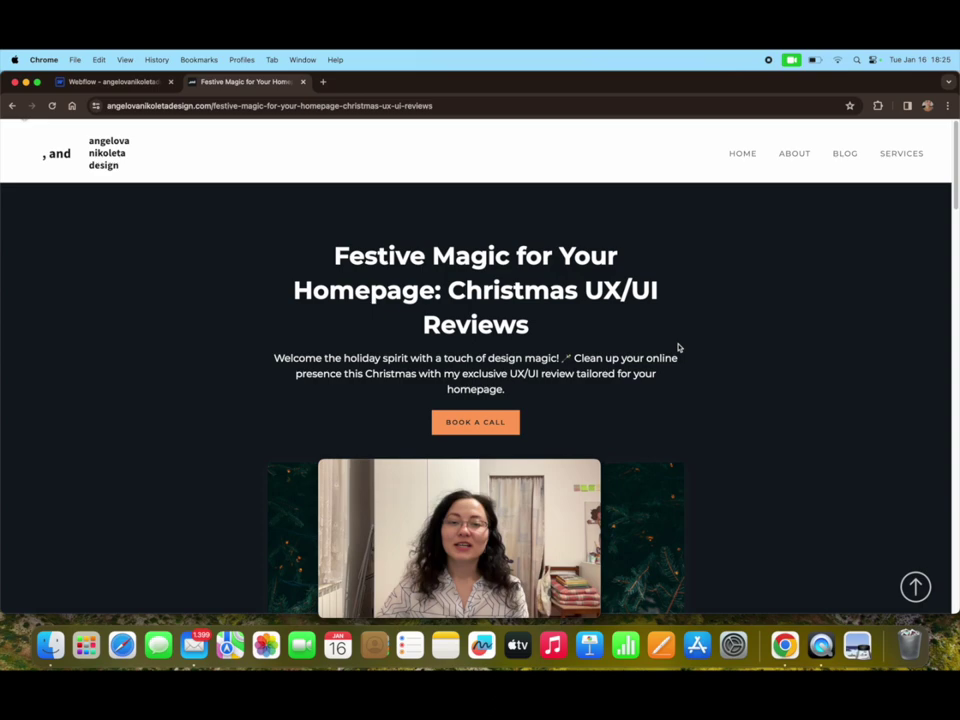
pyautogui.scroll(-5, 722, 334)
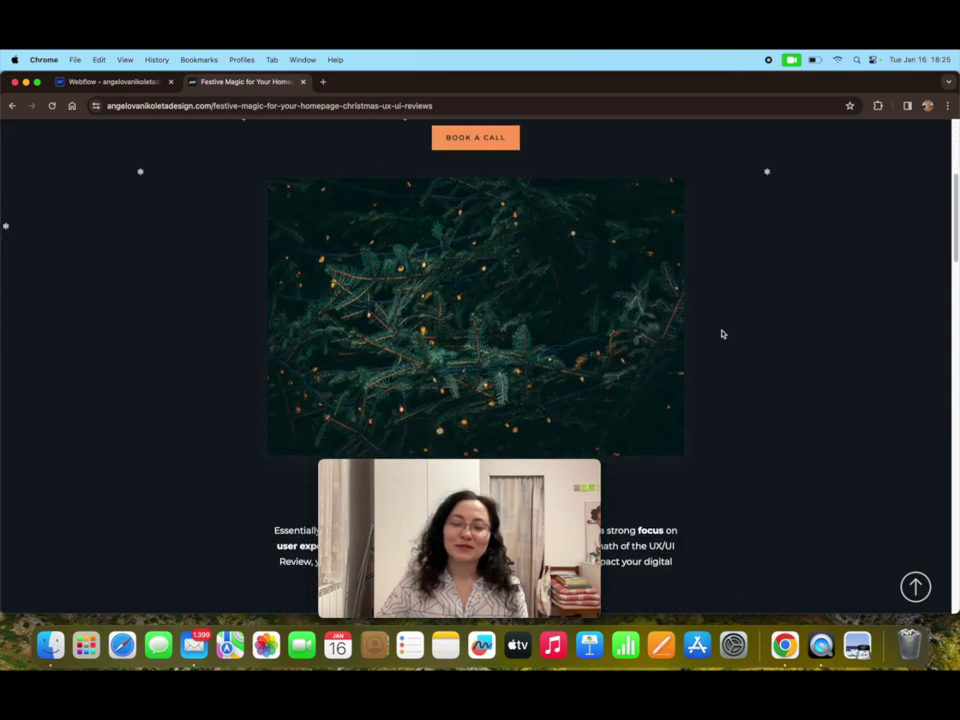
pyautogui.scroll(-15, 722, 334)
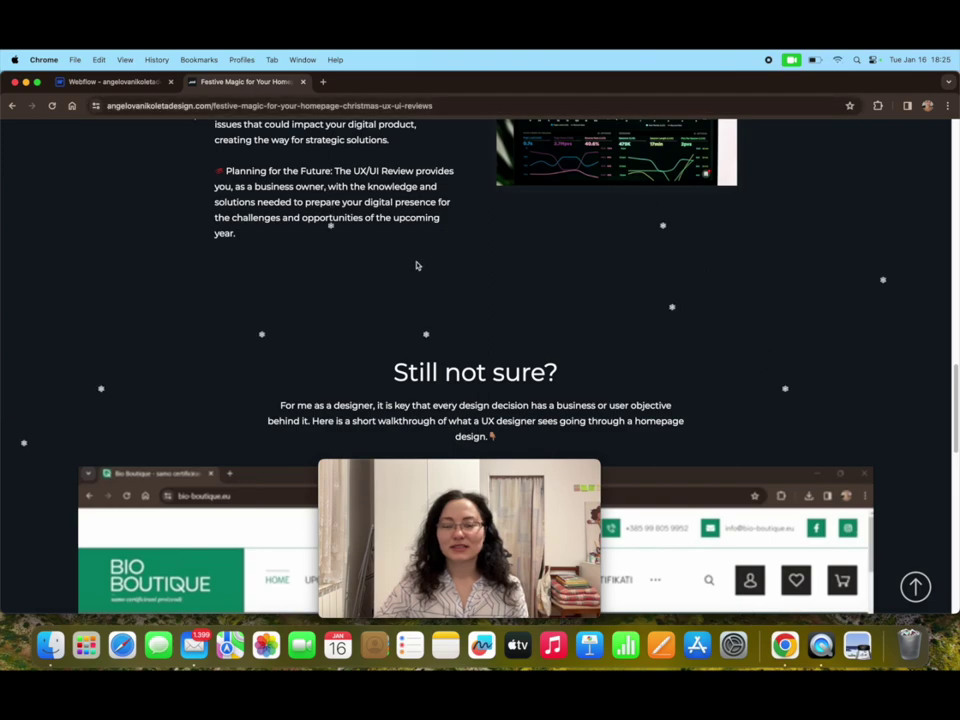
pyautogui.scroll(8, 433, 261)
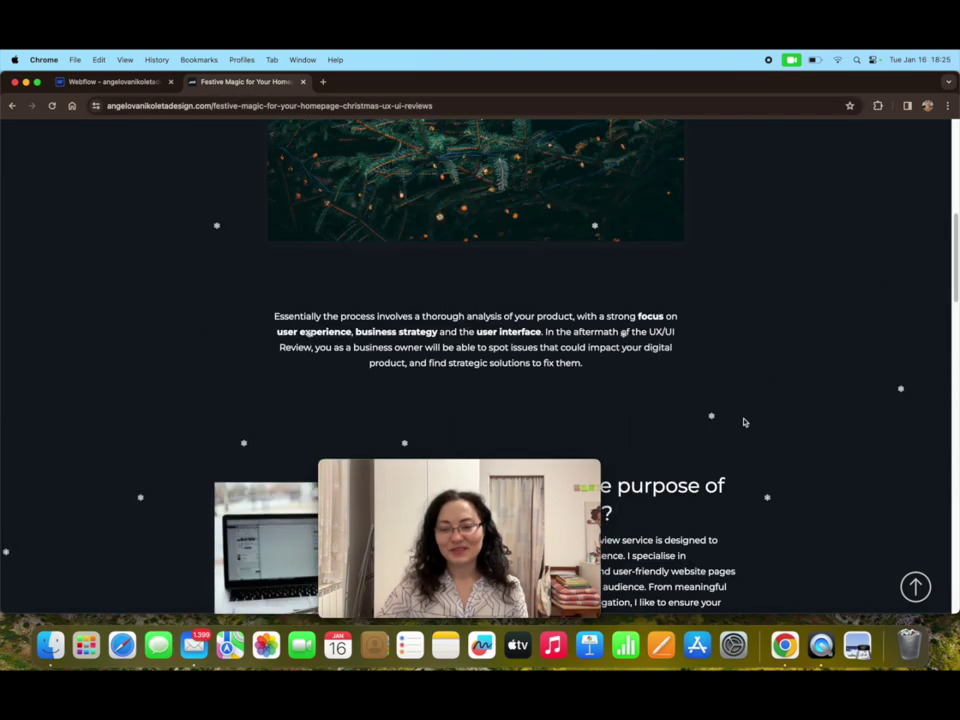
pyautogui.scroll(6, 834, 559)
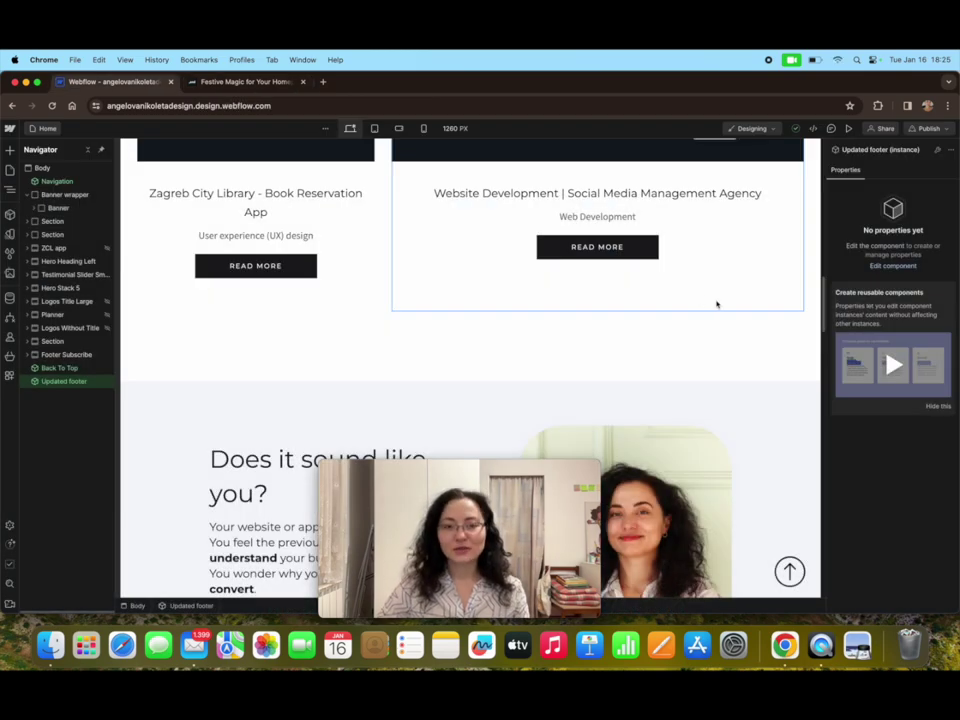
# Step: Scroll the Designer canvas up to the Home page's hero and header
pyautogui.scroll(5, 716, 304)
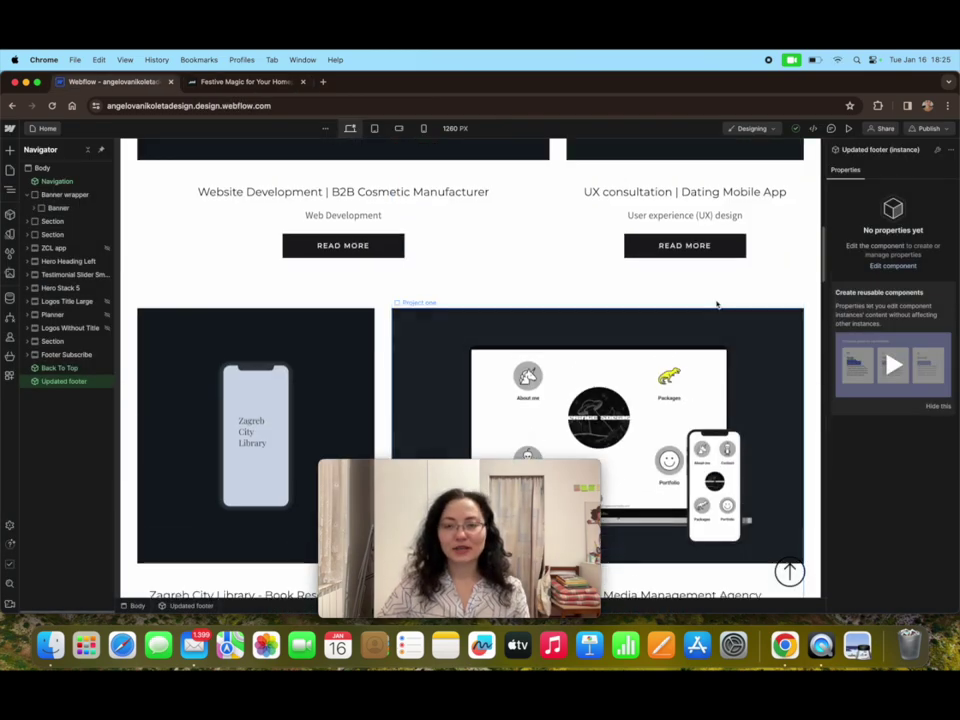
pyautogui.scroll(8, 716, 304)
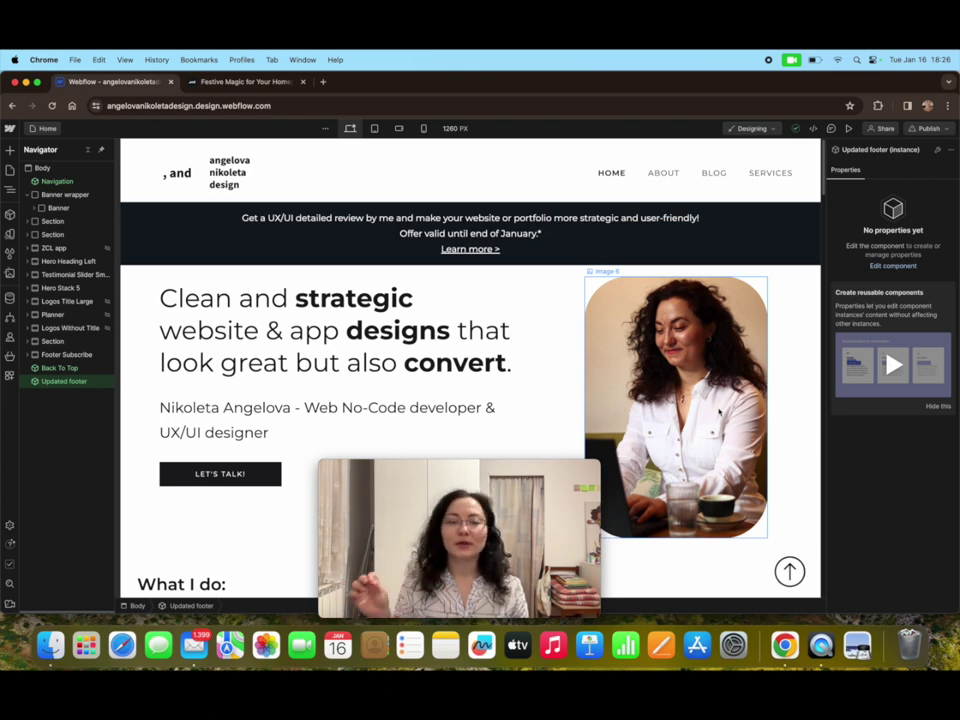
pyautogui.doubleClick(370, 192)
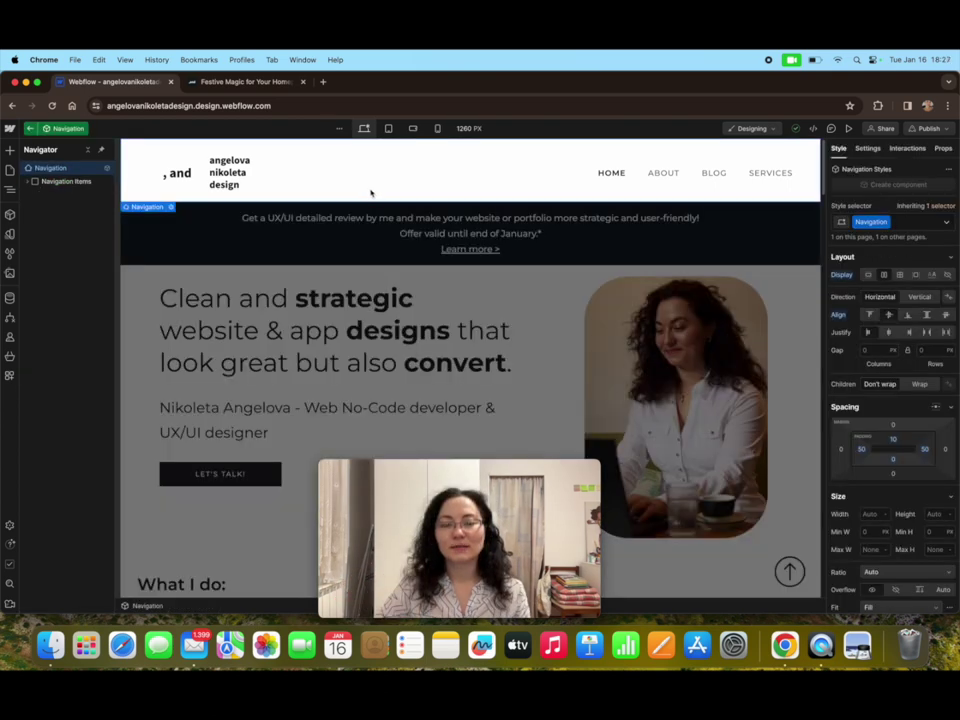
pyautogui.click(869, 150)
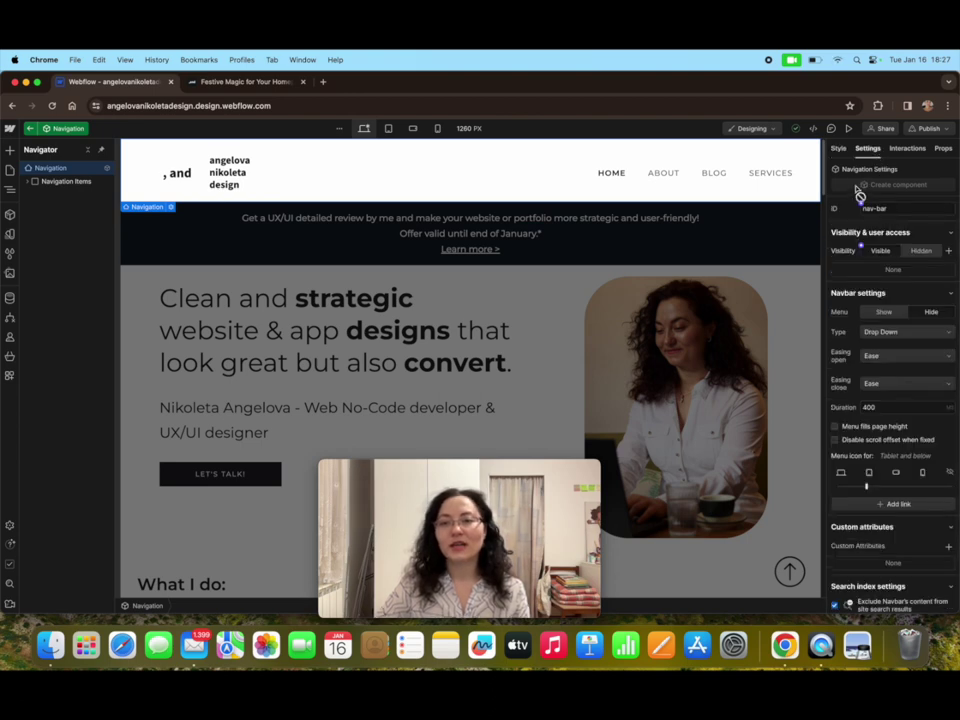
pyautogui.click(839, 149)
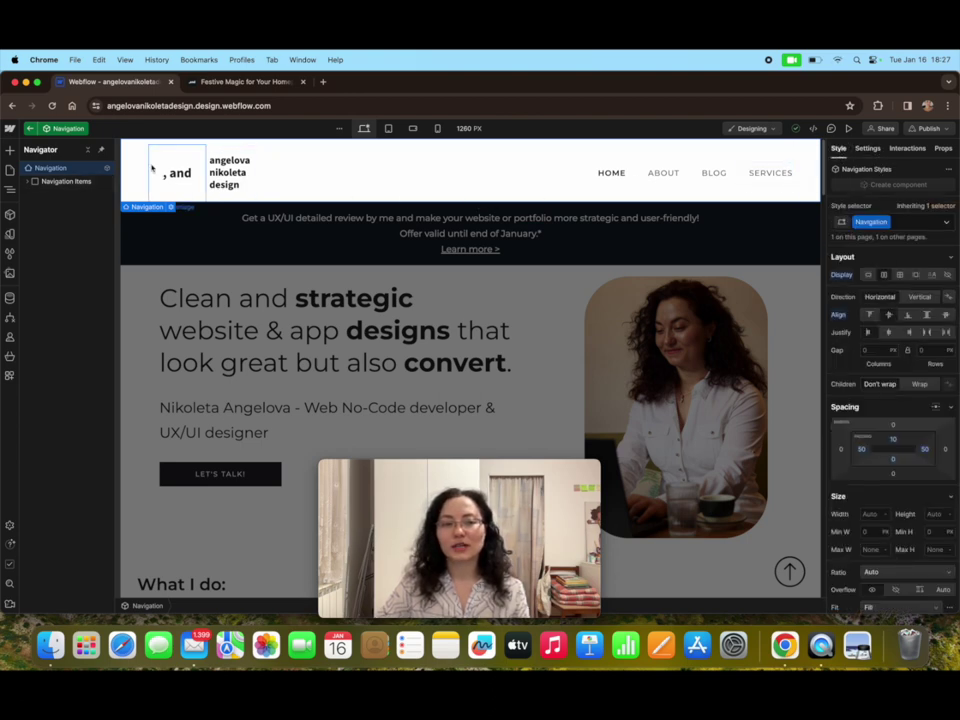
pyautogui.click(30, 133)
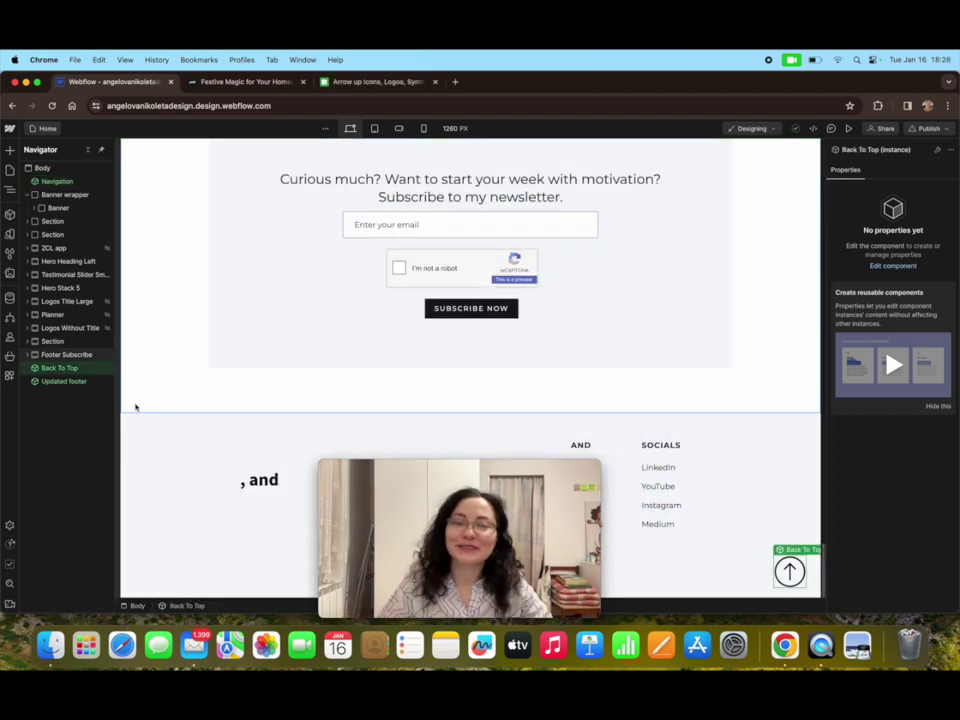
# Step: Insert a Link Block between Back To Top and the Updated footer from the Add panel
pyautogui.click(8, 151)
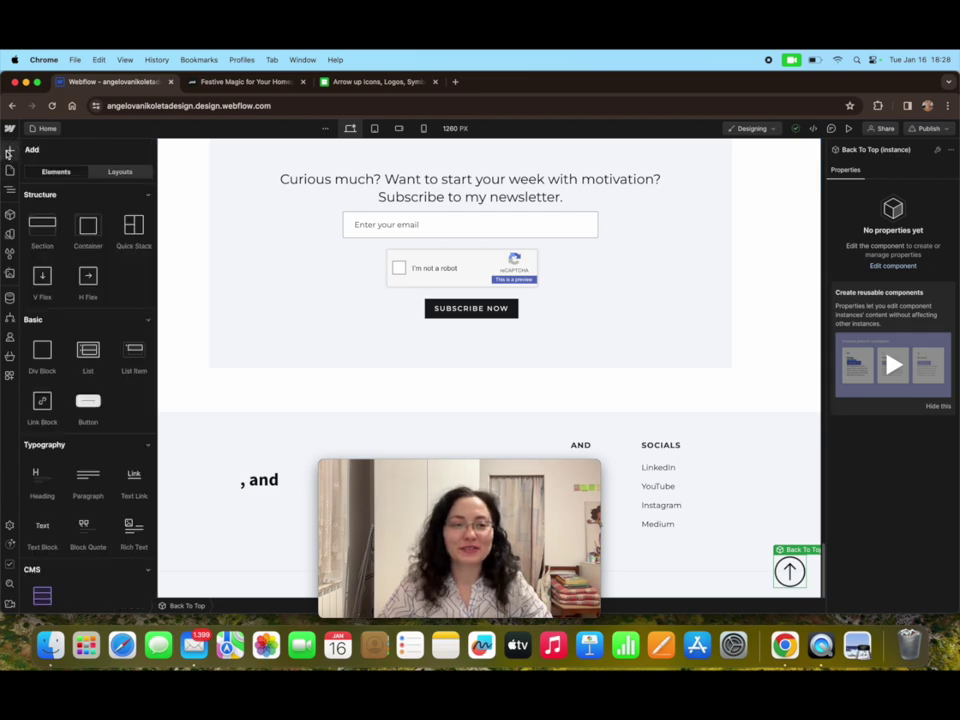
pyautogui.click(45, 404)
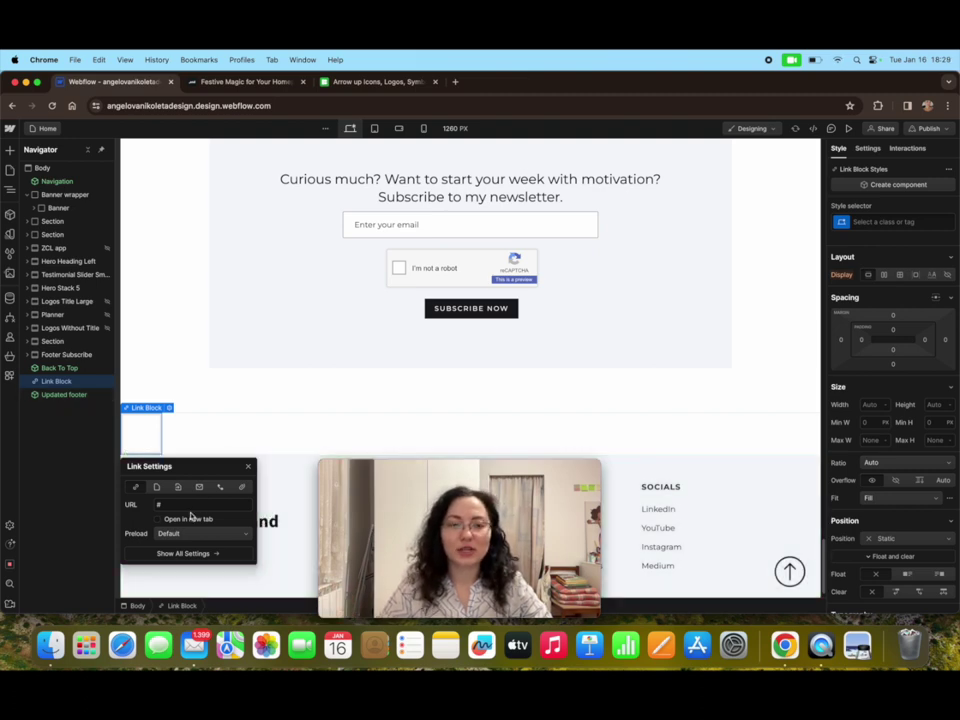
# Step: Scroll through the Icons8 'arrow up' icon search results
pyautogui.click(377, 82)
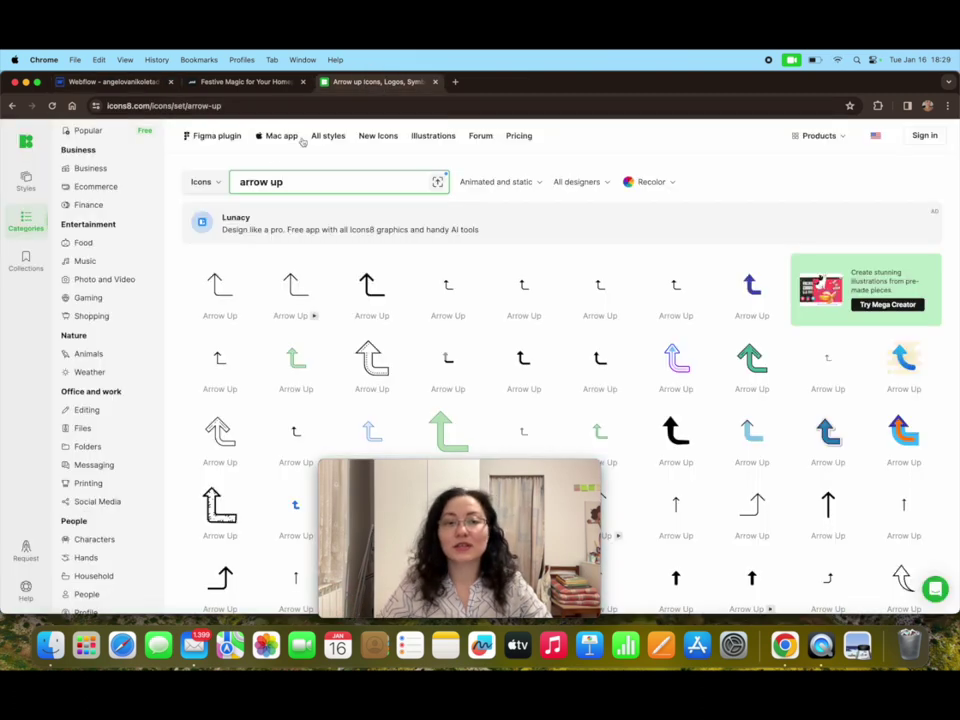
pyautogui.scroll(-6, 508, 378)
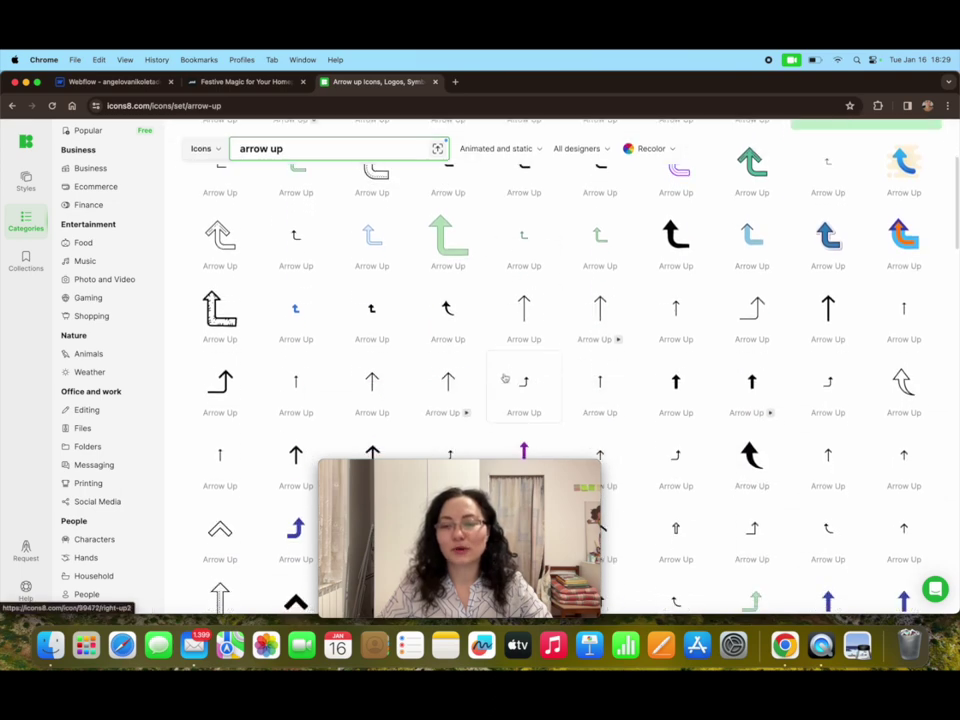
pyautogui.scroll(-15, 504, 377)
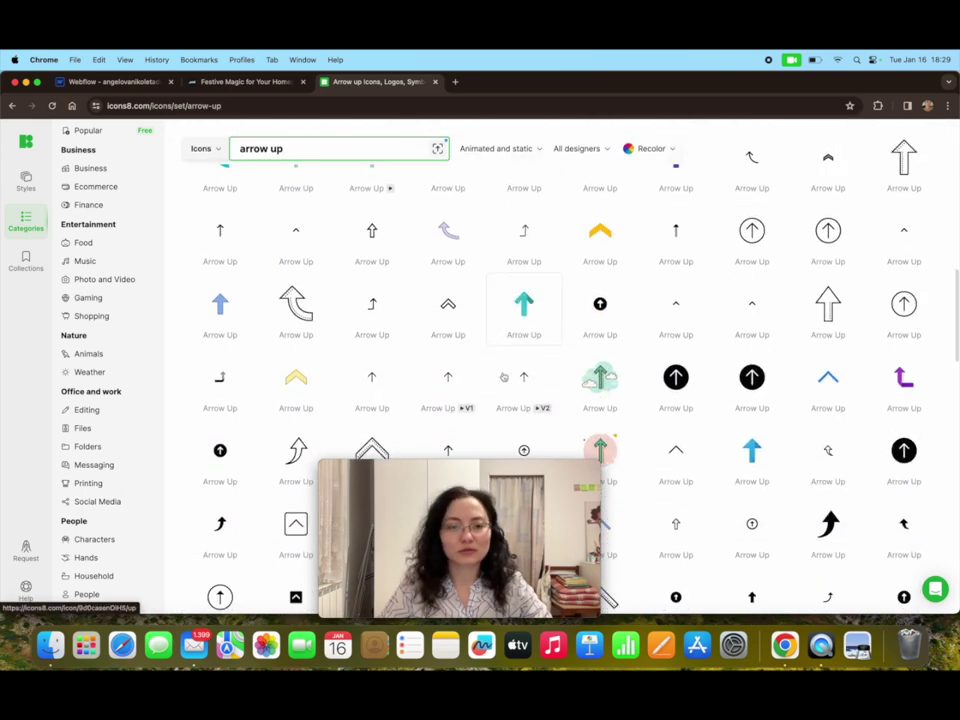
pyautogui.scroll(-8, 503, 376)
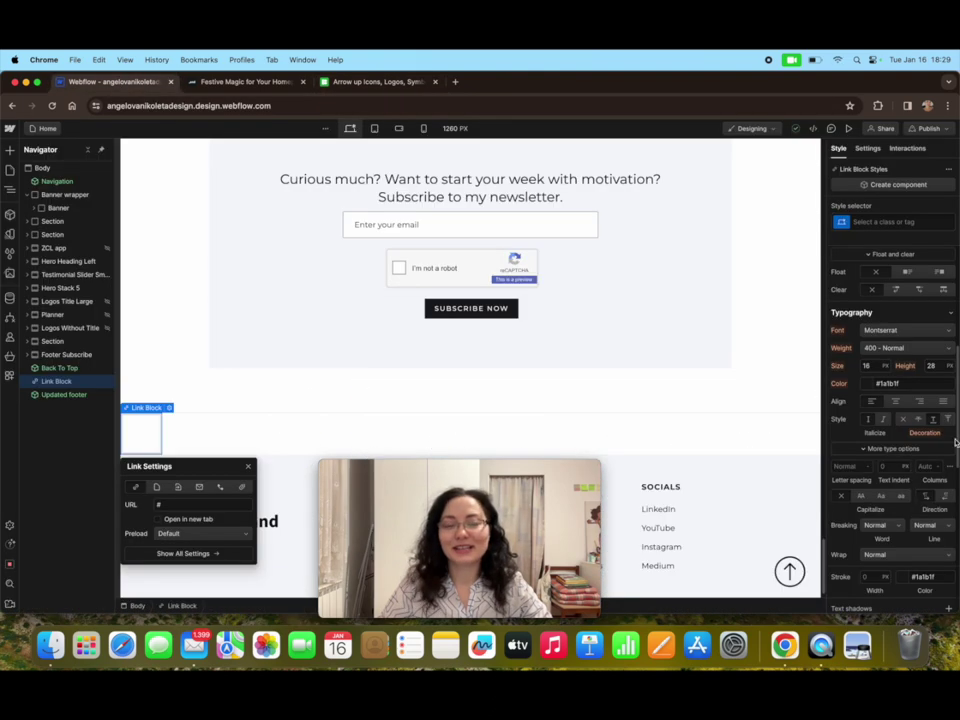
pyautogui.scroll(-5, 932, 410)
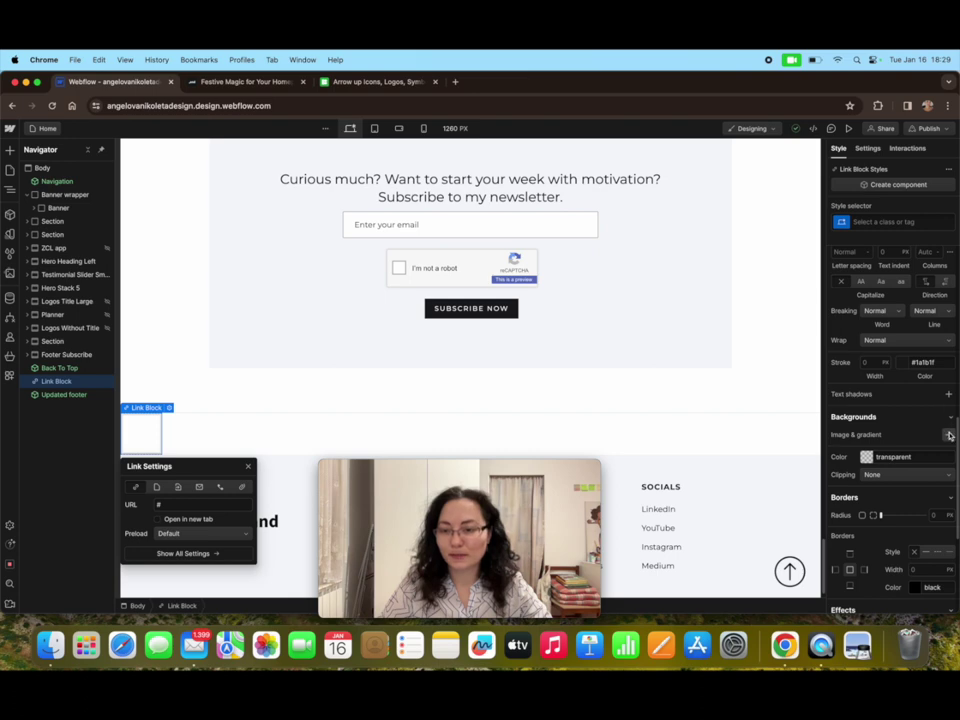
# Step: Set icons8-arrow-100.png as the link block's background image, centred, with size Cover
pyautogui.click(947, 432)
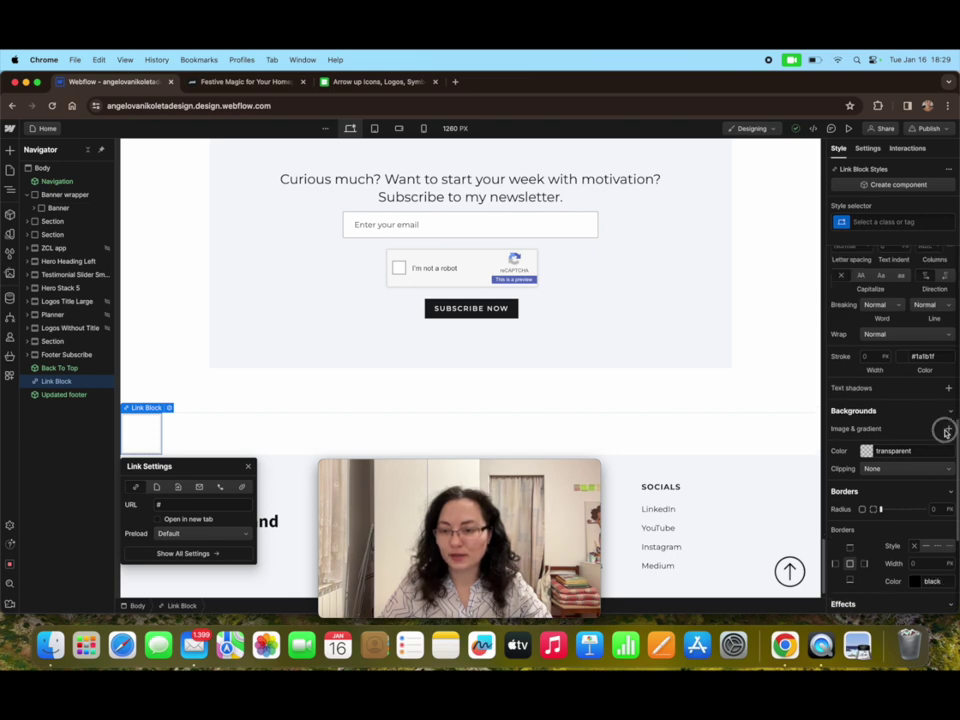
pyautogui.click(889, 288)
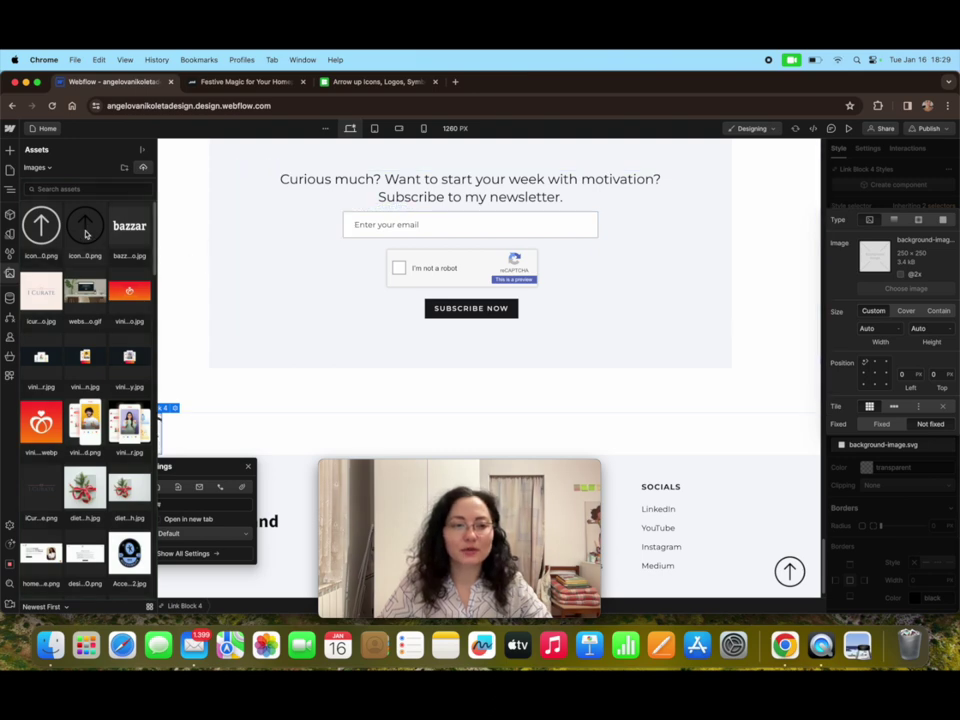
pyautogui.click(86, 234)
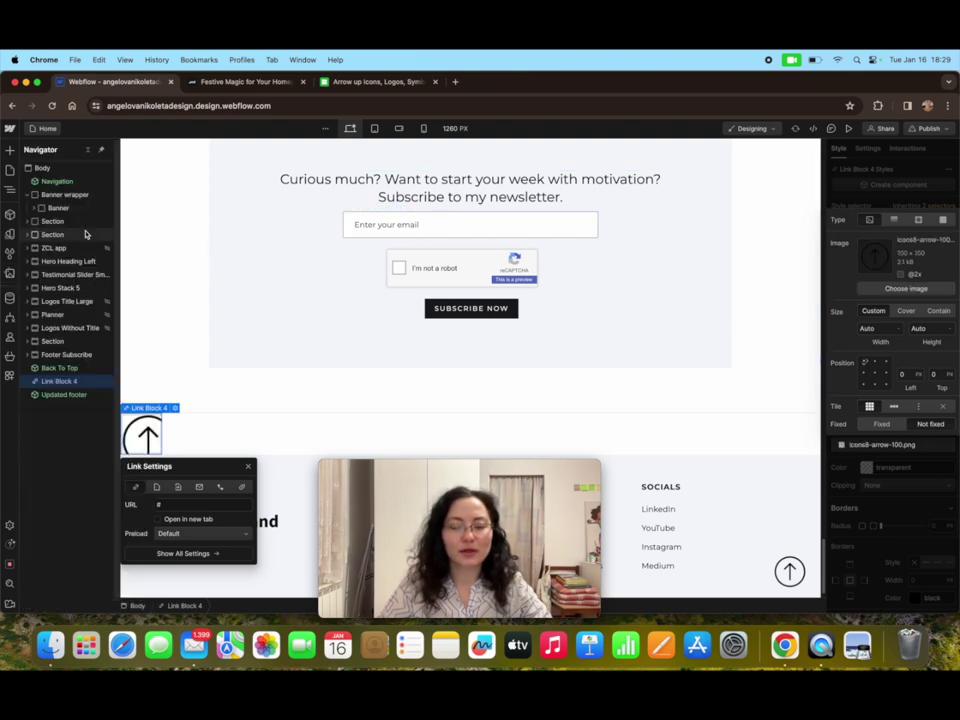
pyautogui.click(877, 376)
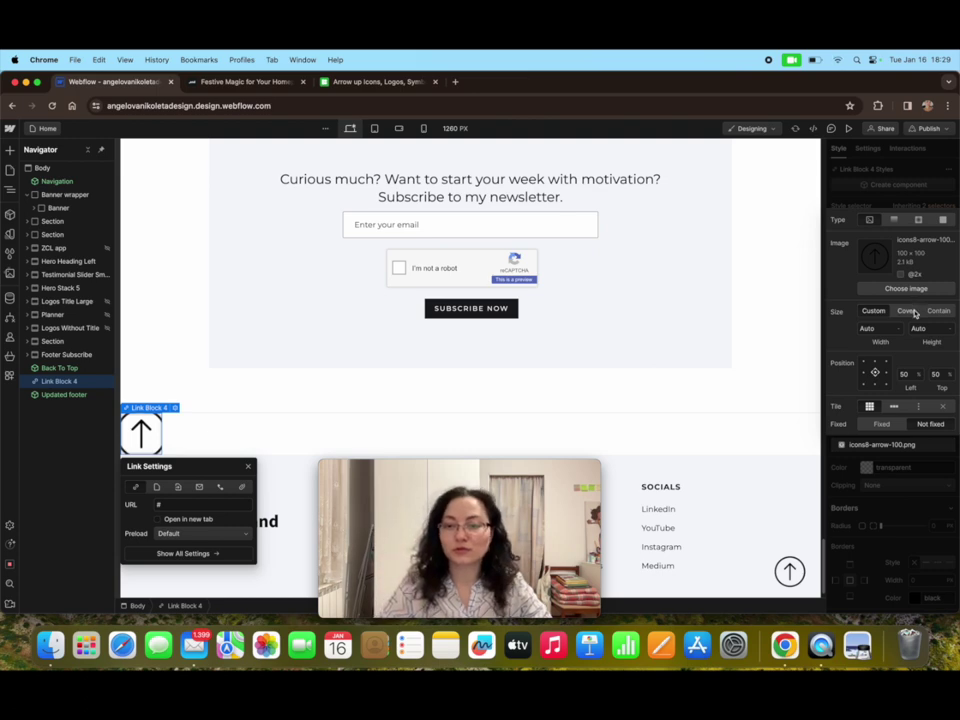
pyautogui.click(910, 312)
pyautogui.click(142, 440)
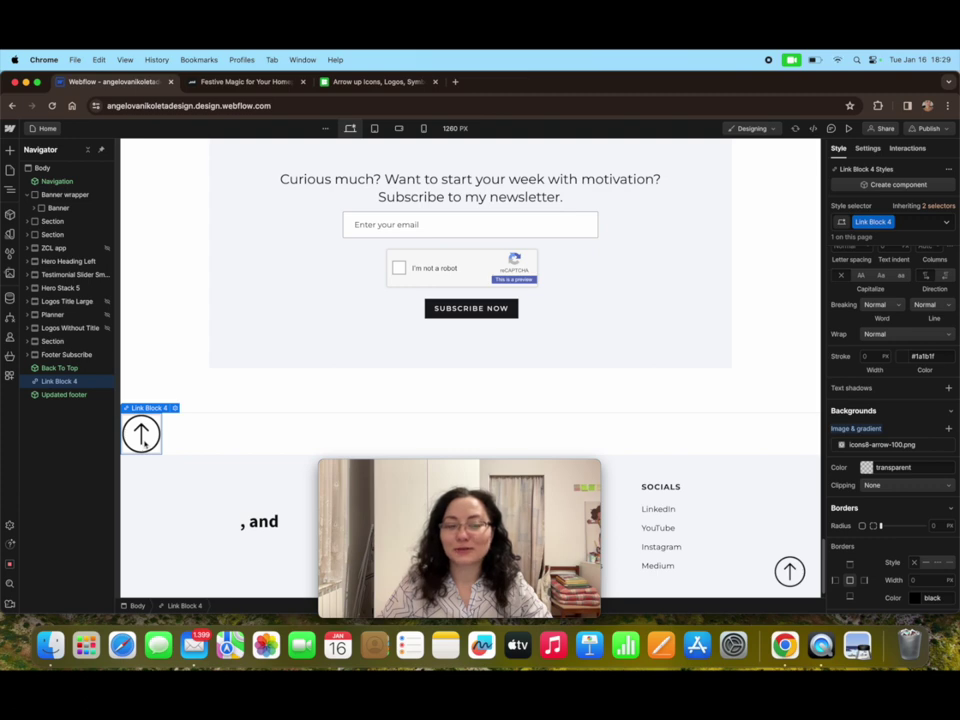
# Step: Link the arrow block to the nav-bar section and confirm it matches the Navigation's ID
pyautogui.click(175, 408)
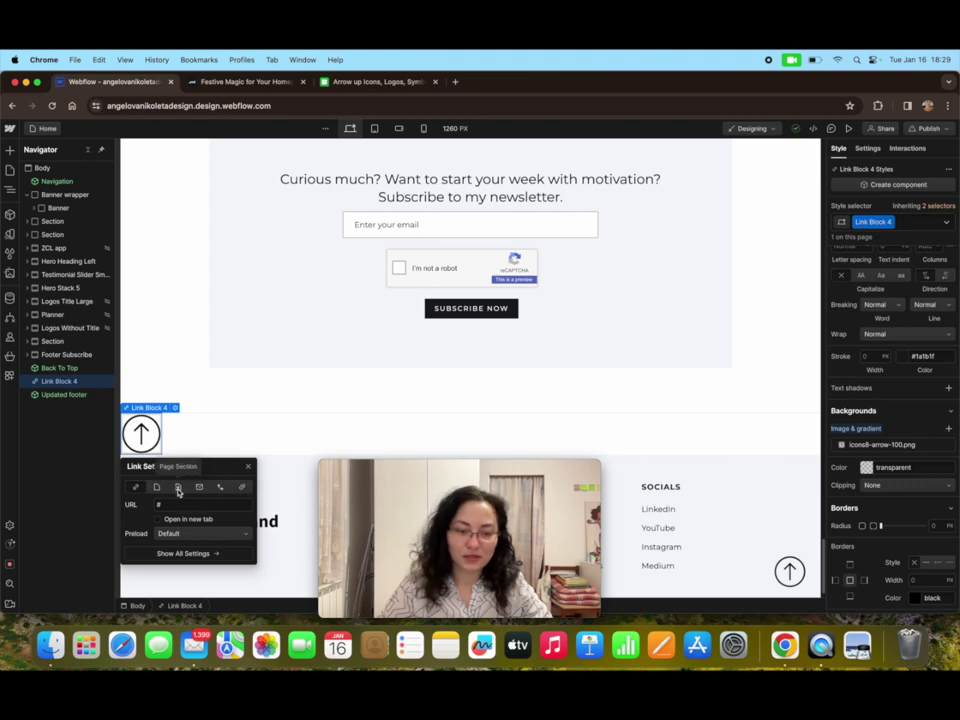
pyautogui.click(177, 488)
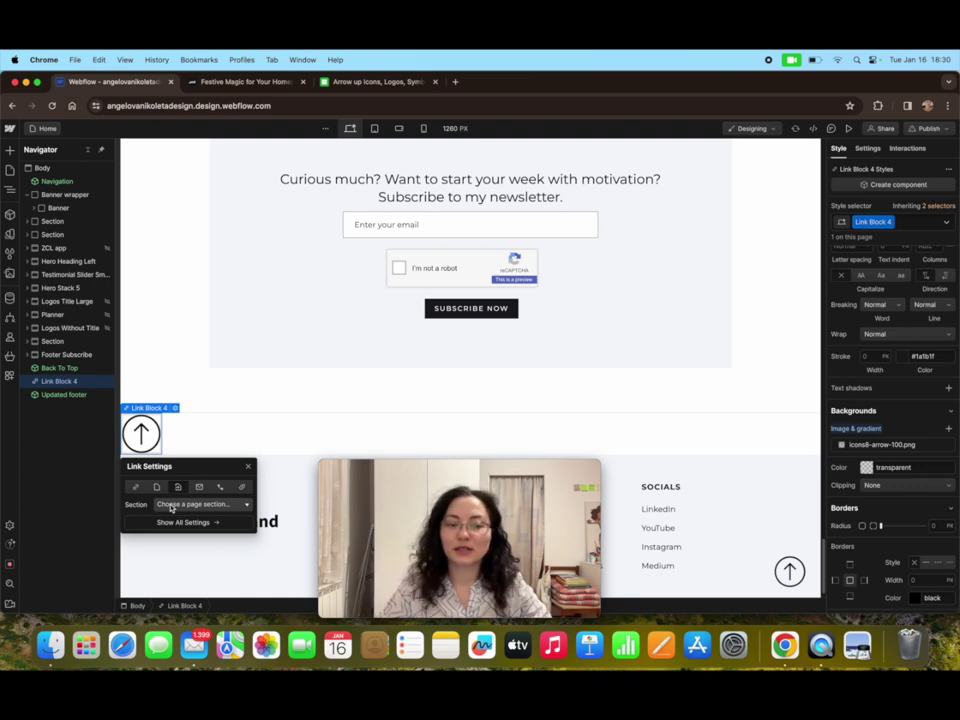
pyautogui.click(171, 506)
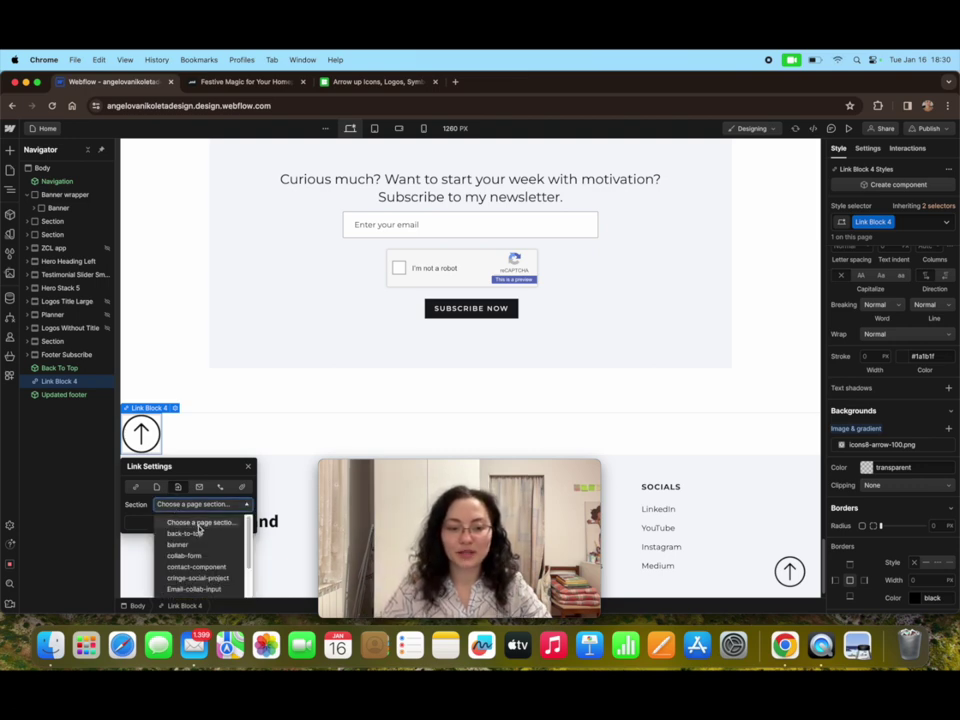
pyautogui.scroll(-3, 200, 530)
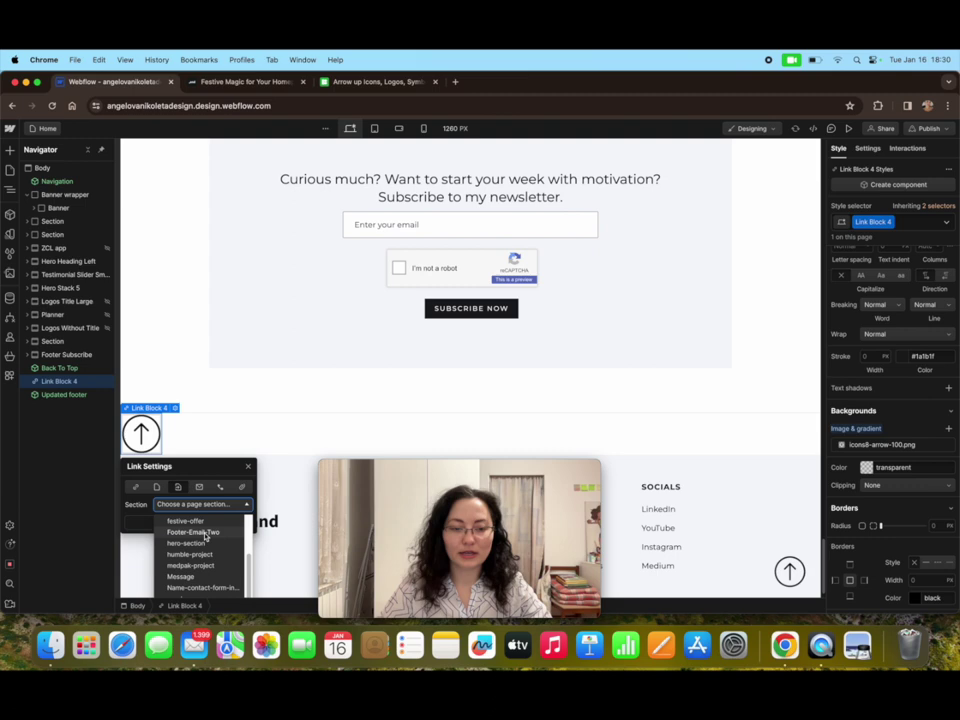
pyautogui.scroll(-4, 207, 540)
pyautogui.click(197, 548)
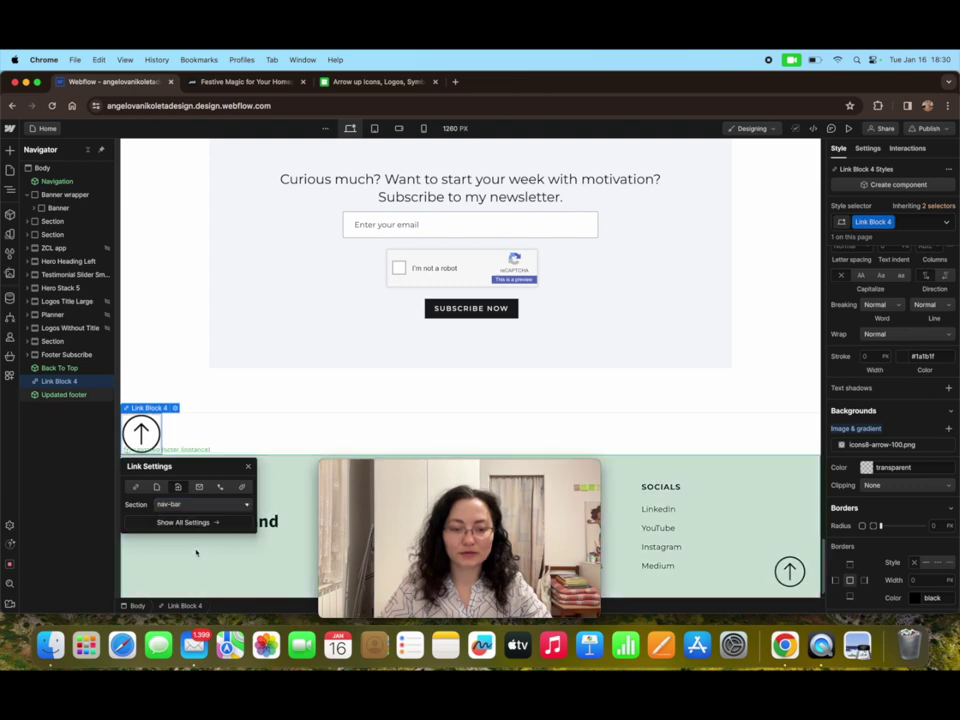
pyautogui.click(277, 214)
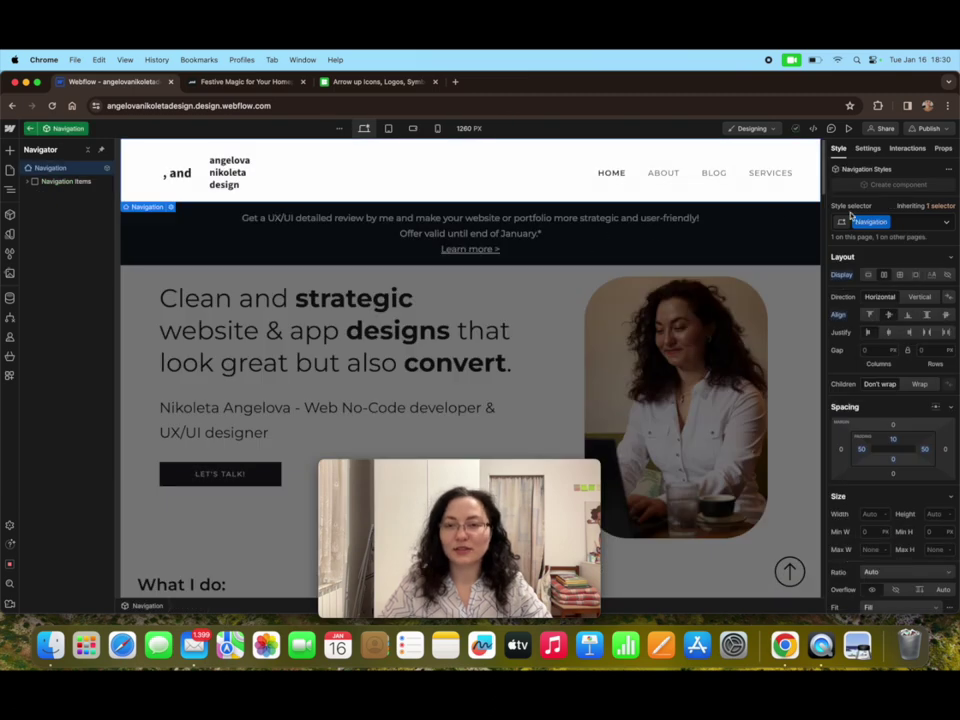
pyautogui.click(869, 149)
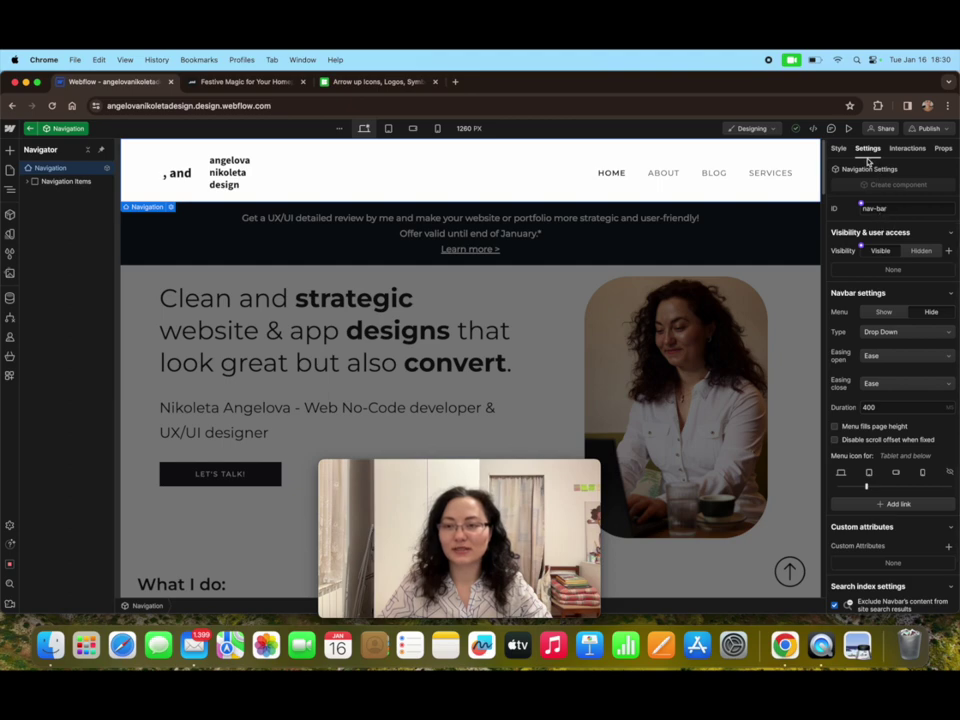
pyautogui.click(29, 131)
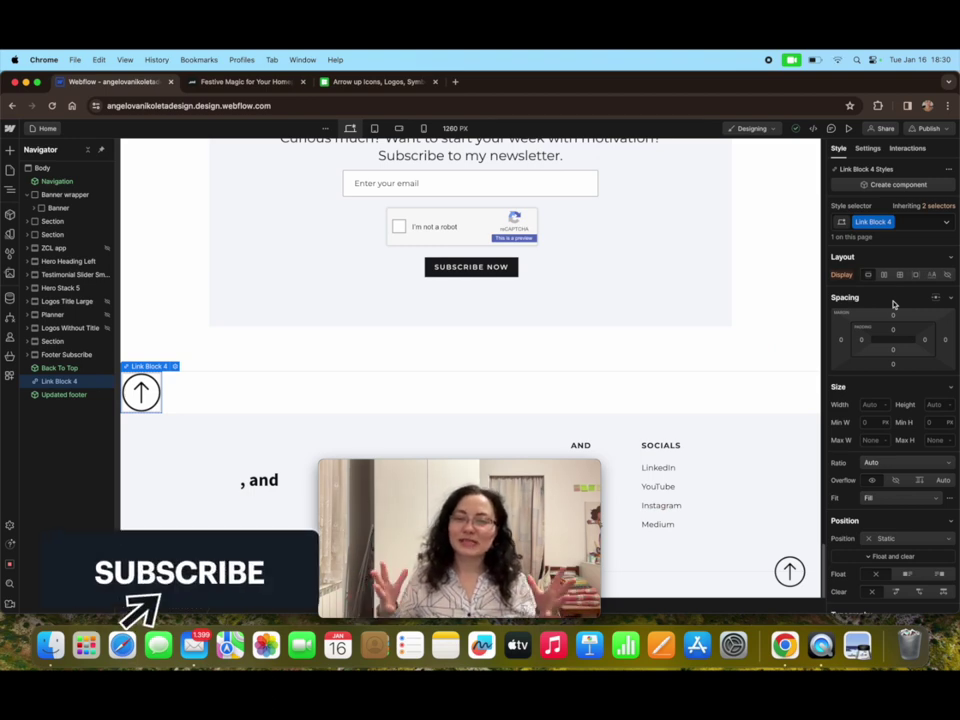
# Step: Rename the Link Block 4 class to Back To Top, creating class 'Back To Top 2'
pyautogui.doubleClick(872, 222)
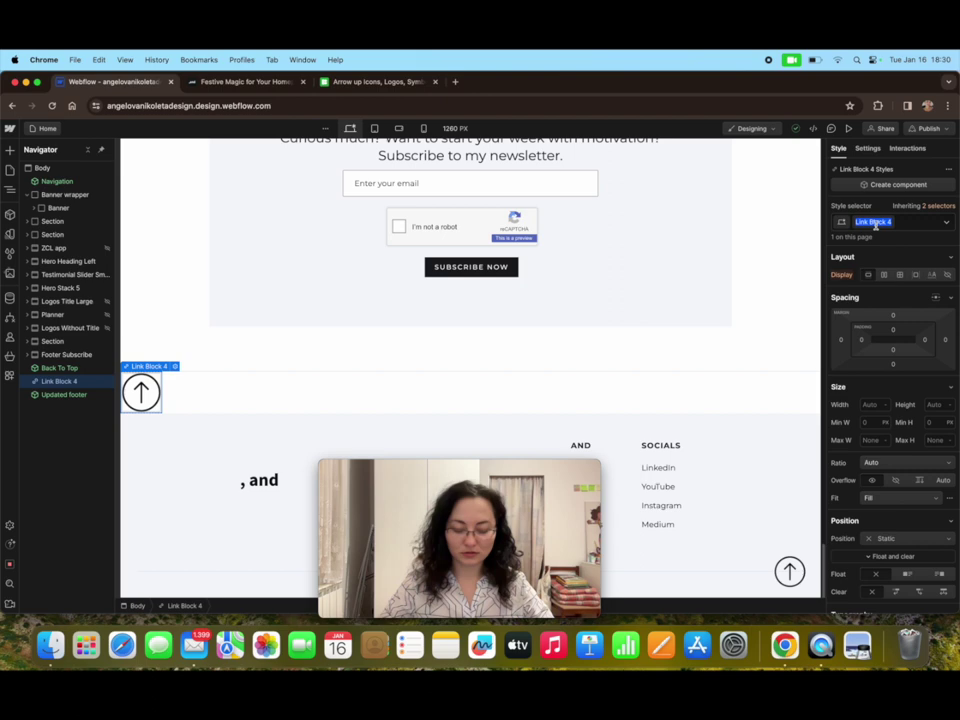
pyautogui.write('lac')
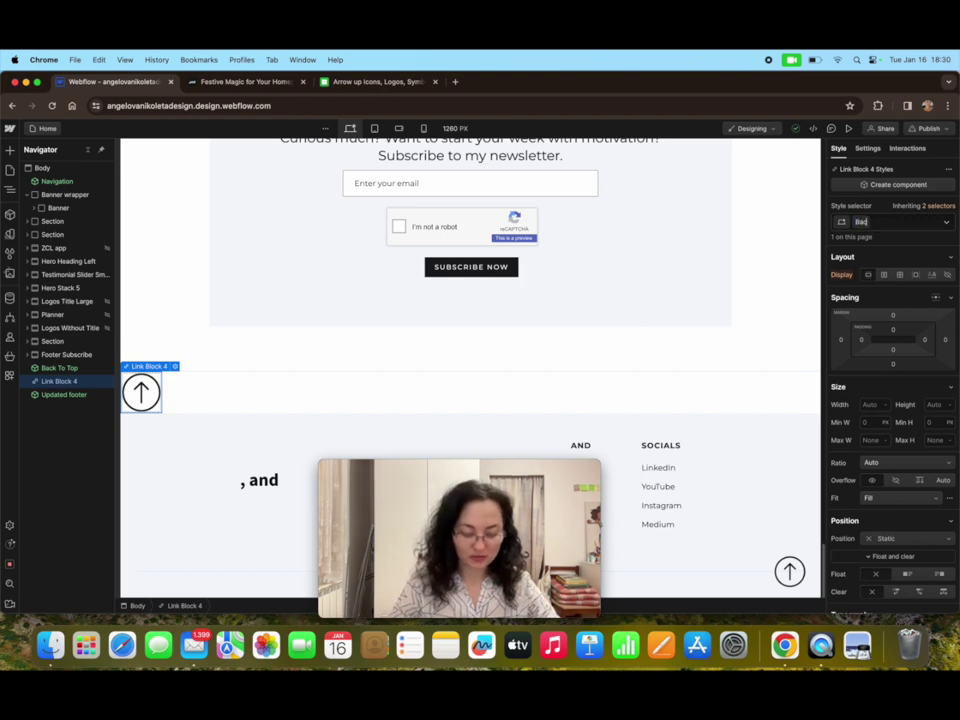
pyautogui.write('k')
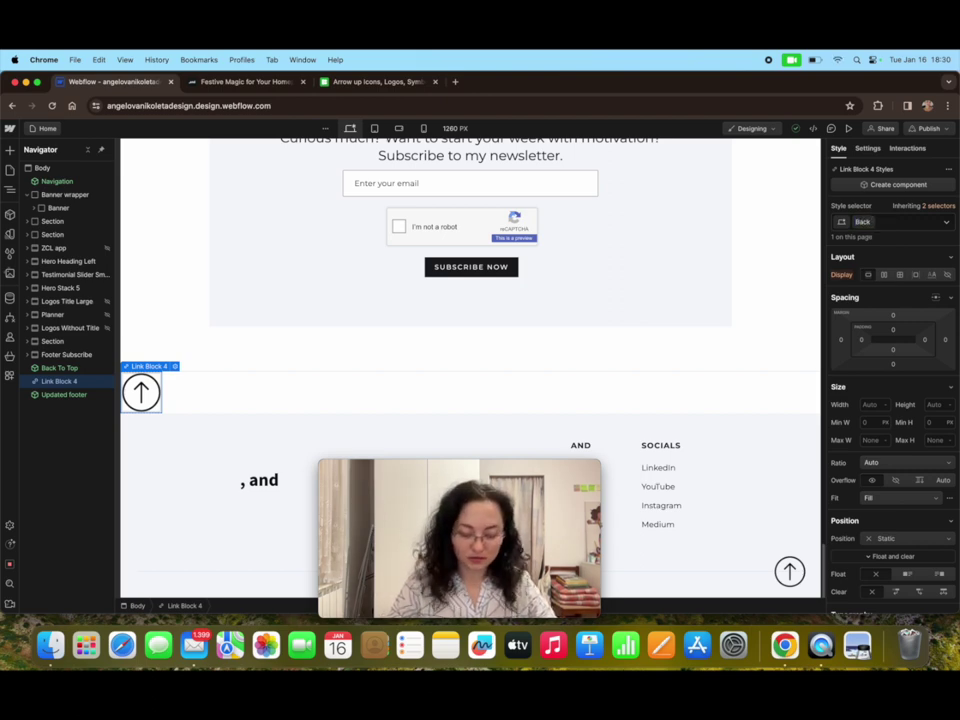
pyautogui.write(' To Top')
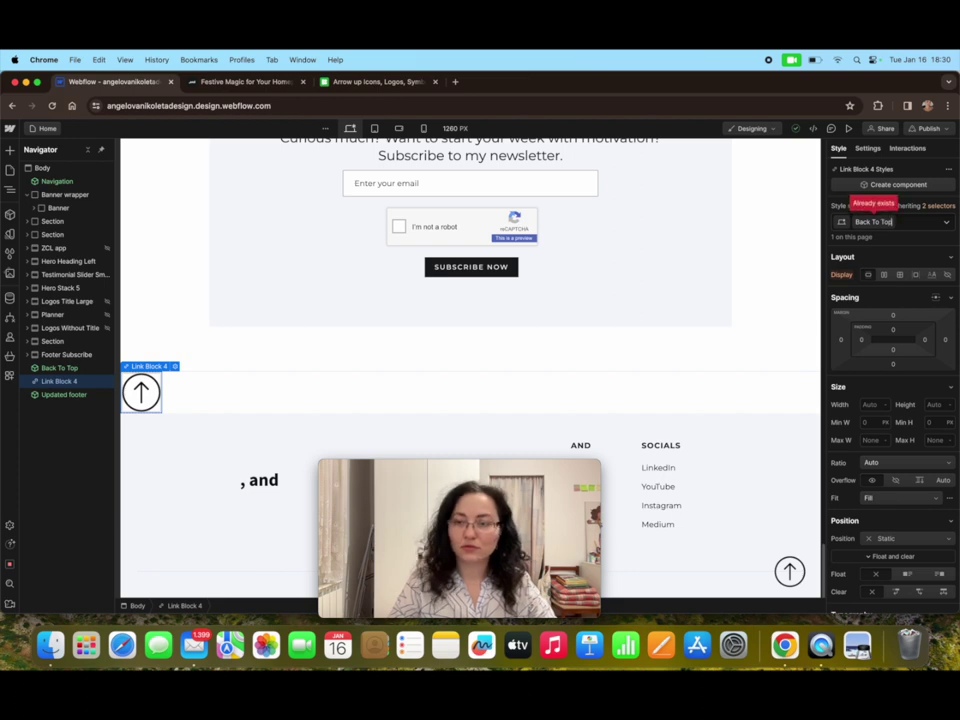
pyautogui.press('Return')
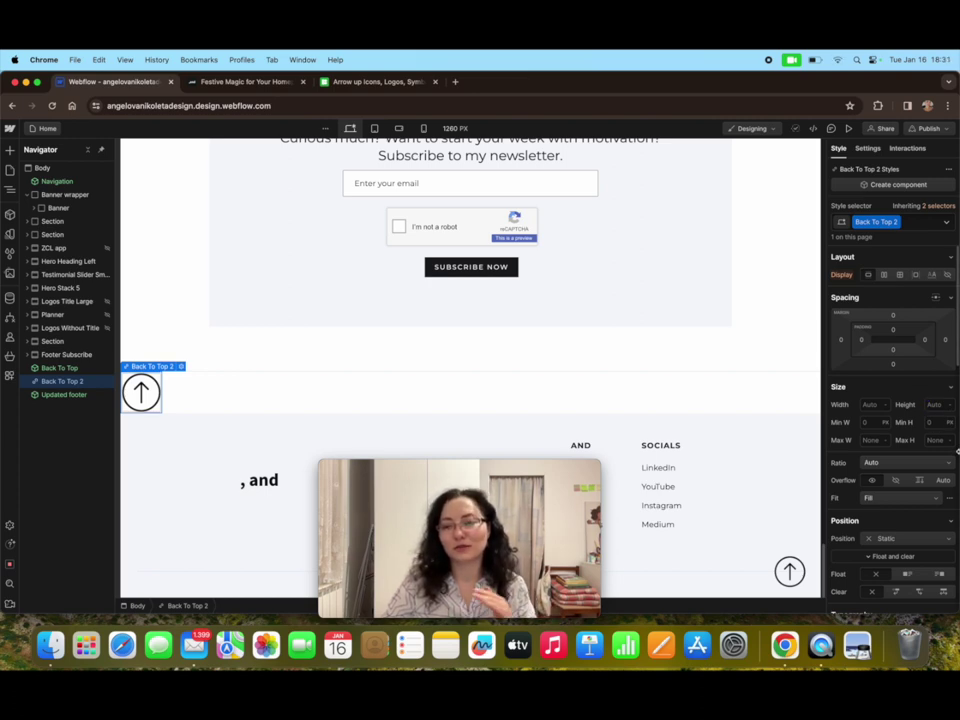
# Step: Set the arrow block's position to Fixed
pyautogui.scroll(-10, 945, 455)
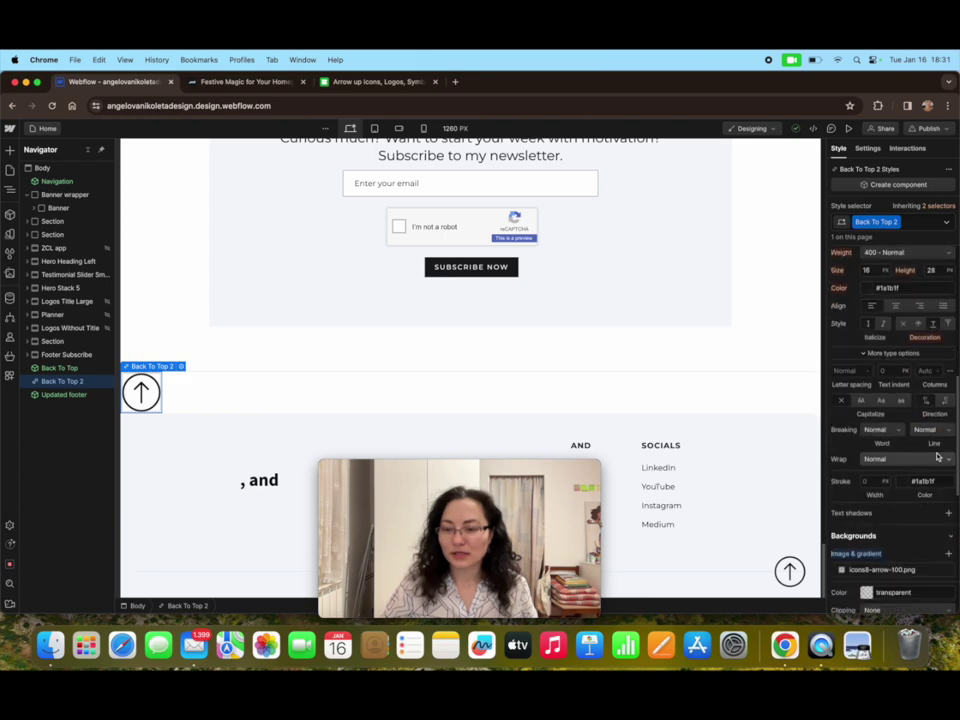
pyautogui.scroll(-3, 937, 456)
pyautogui.scroll(10, 937, 456)
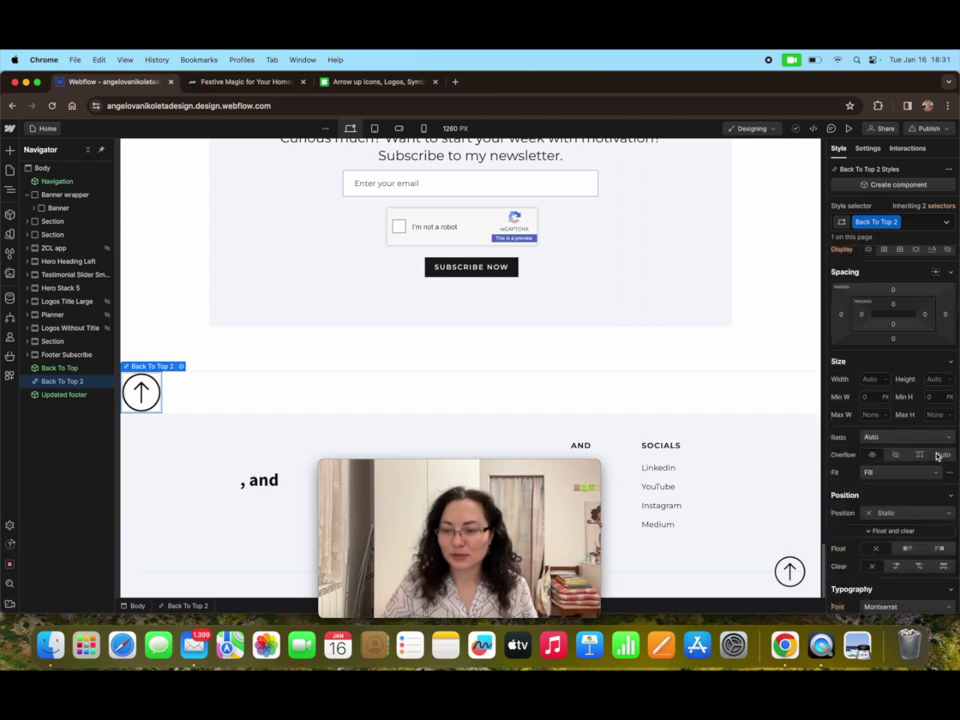
pyautogui.click(879, 510)
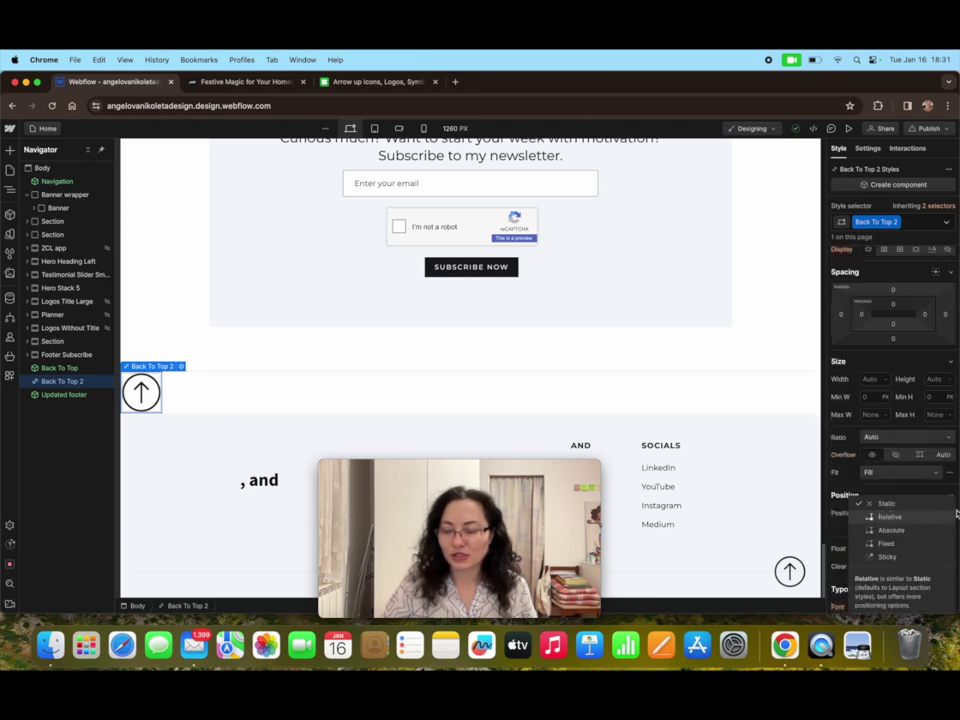
pyautogui.click(910, 547)
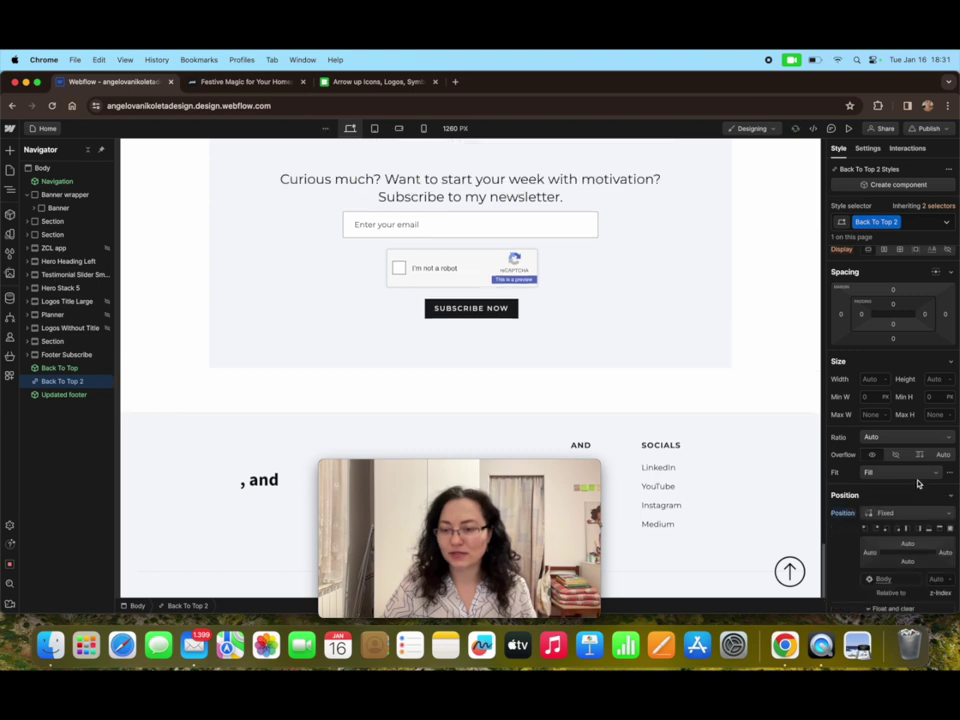
pyautogui.scroll(-1, 918, 484)
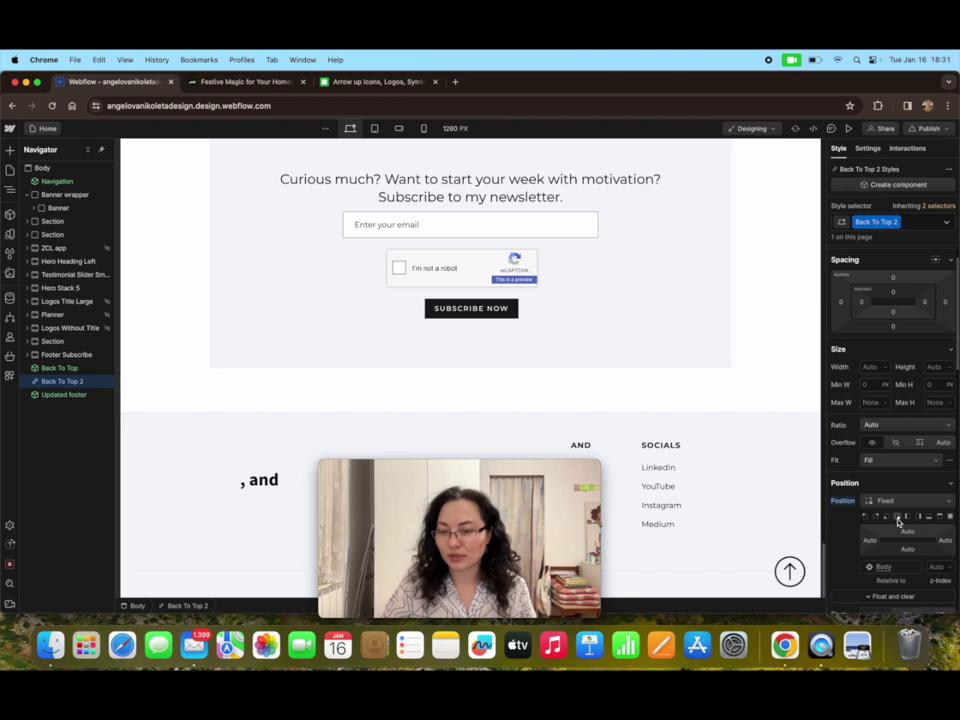
pyautogui.scroll(-1, 909, 526)
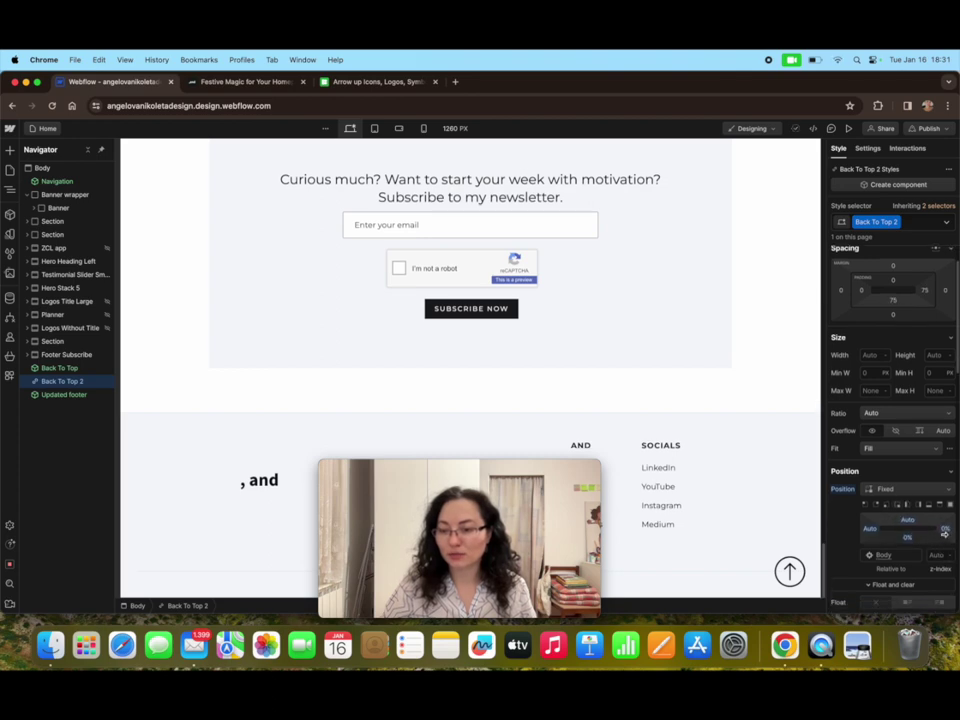
# Step: Offset the fixed arrow 10% from the right and 25% from the bottom
pyautogui.click(945, 532)
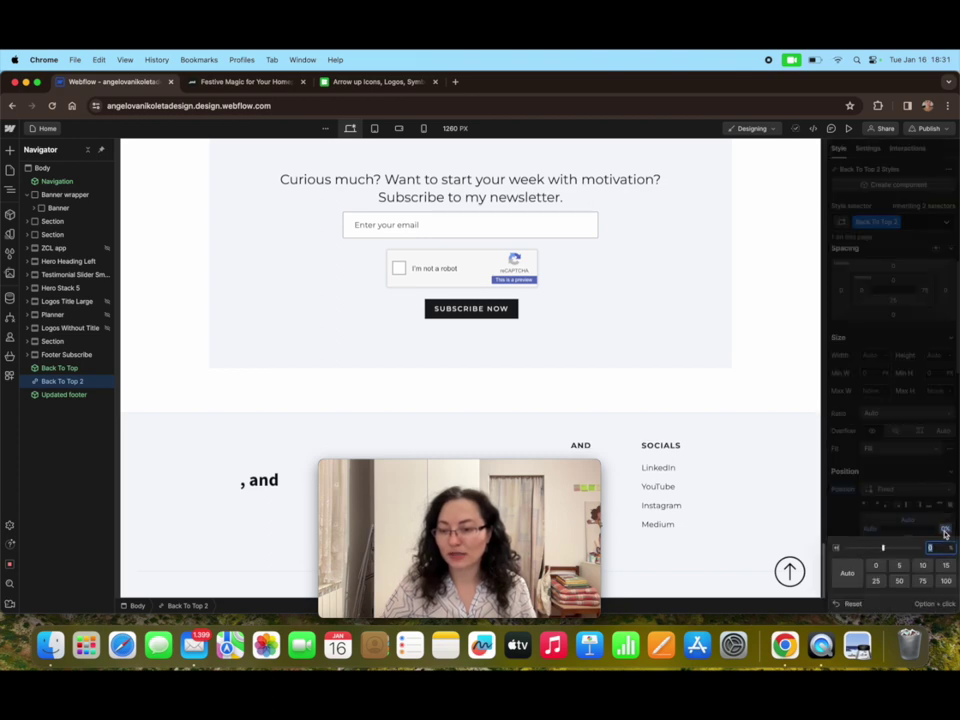
pyautogui.click(907, 569)
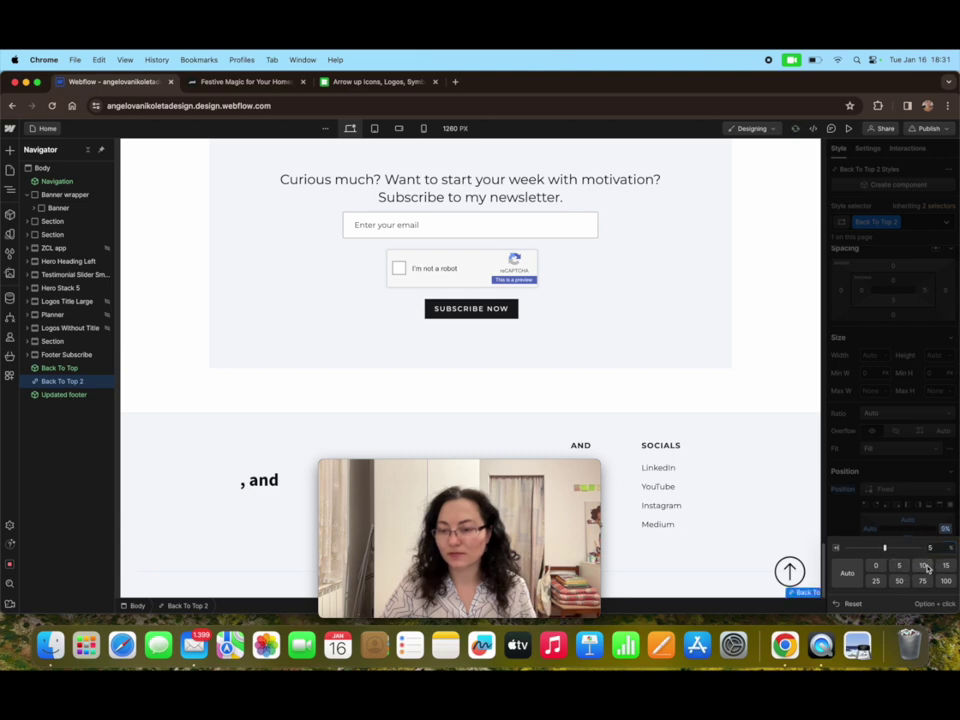
pyautogui.click(925, 566)
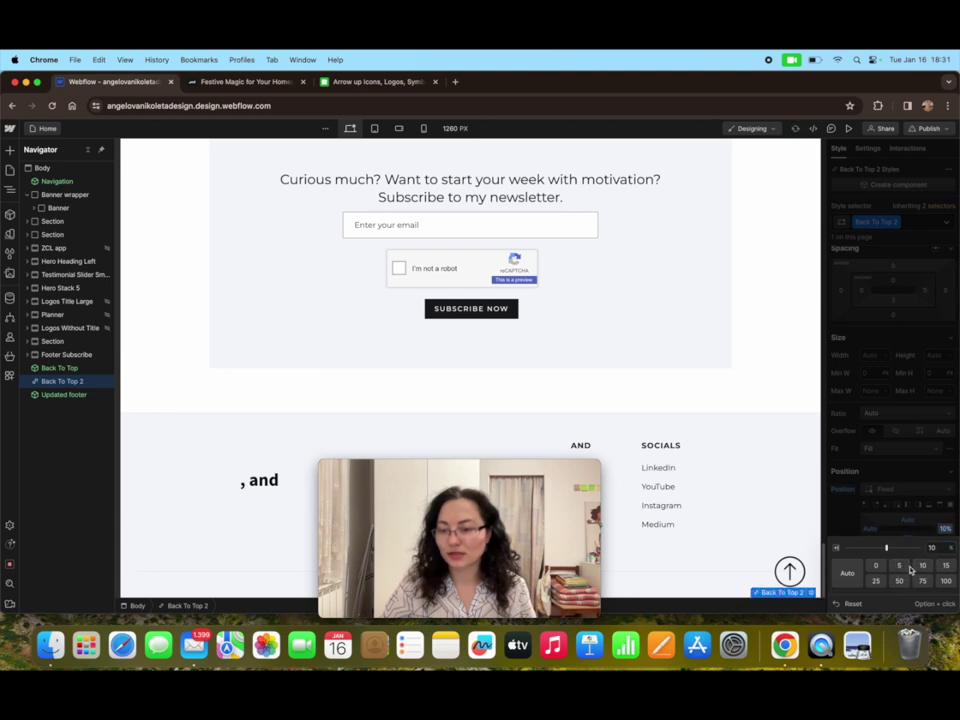
pyautogui.click(908, 568)
pyautogui.click(913, 538)
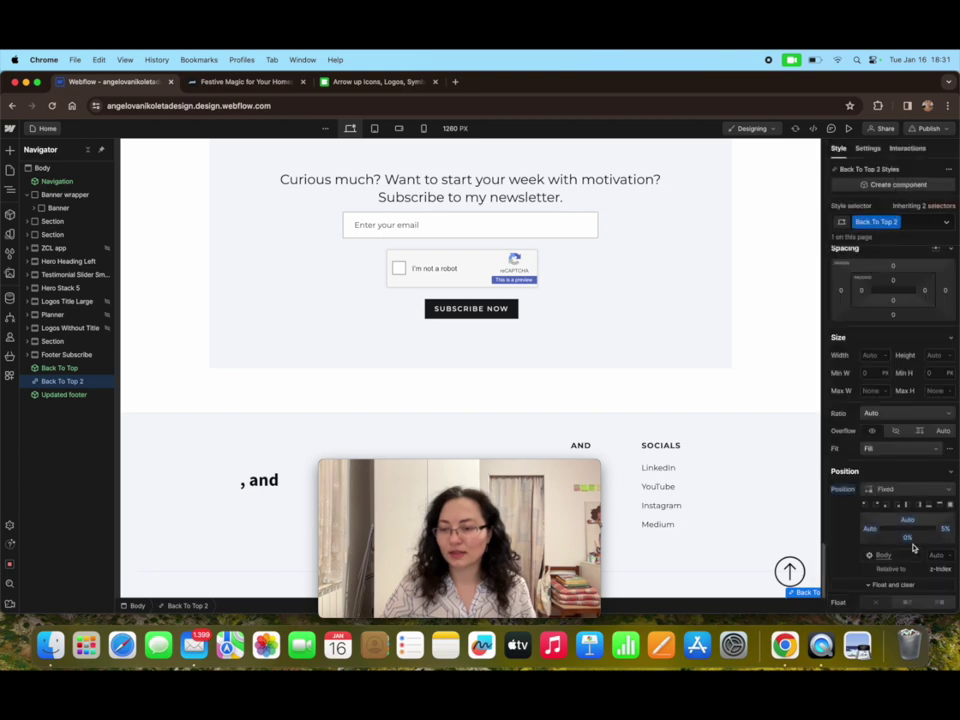
pyautogui.click(908, 541)
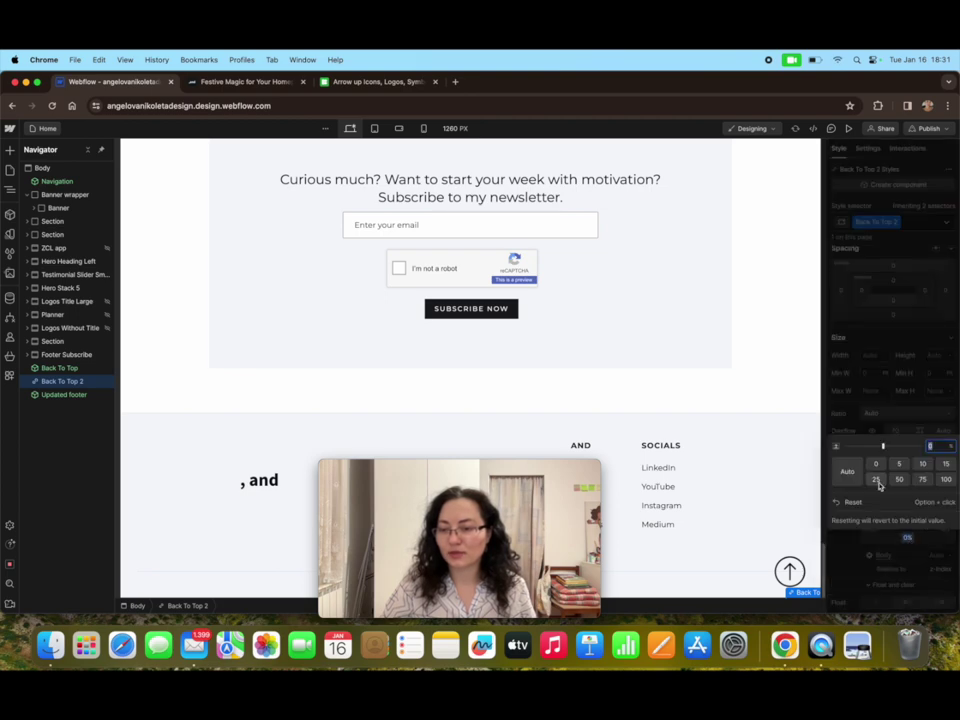
pyautogui.click(878, 482)
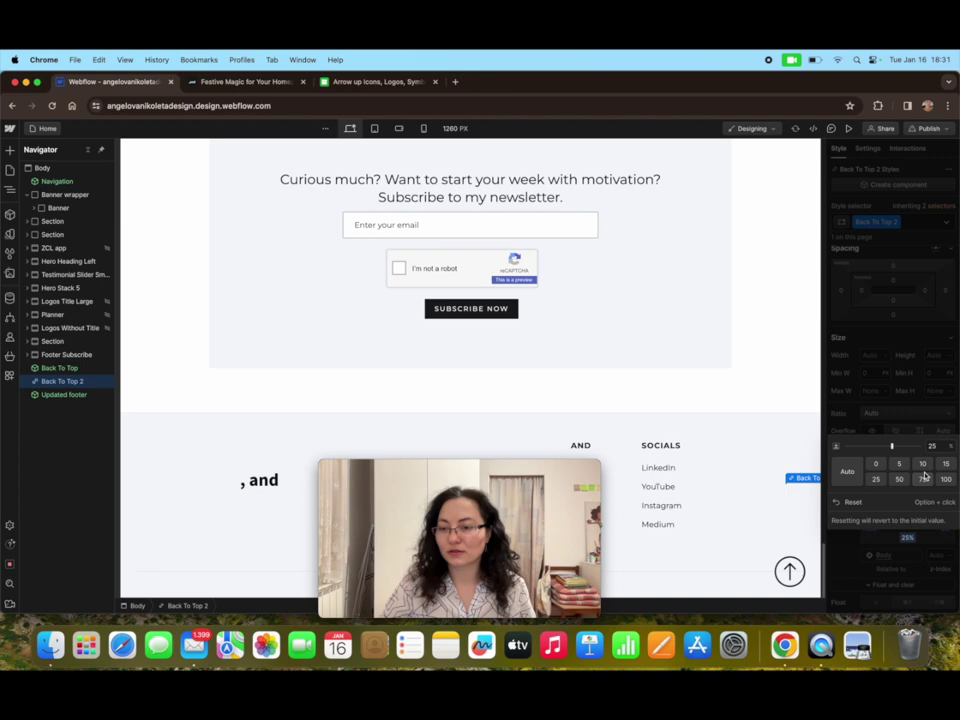
pyautogui.click(921, 537)
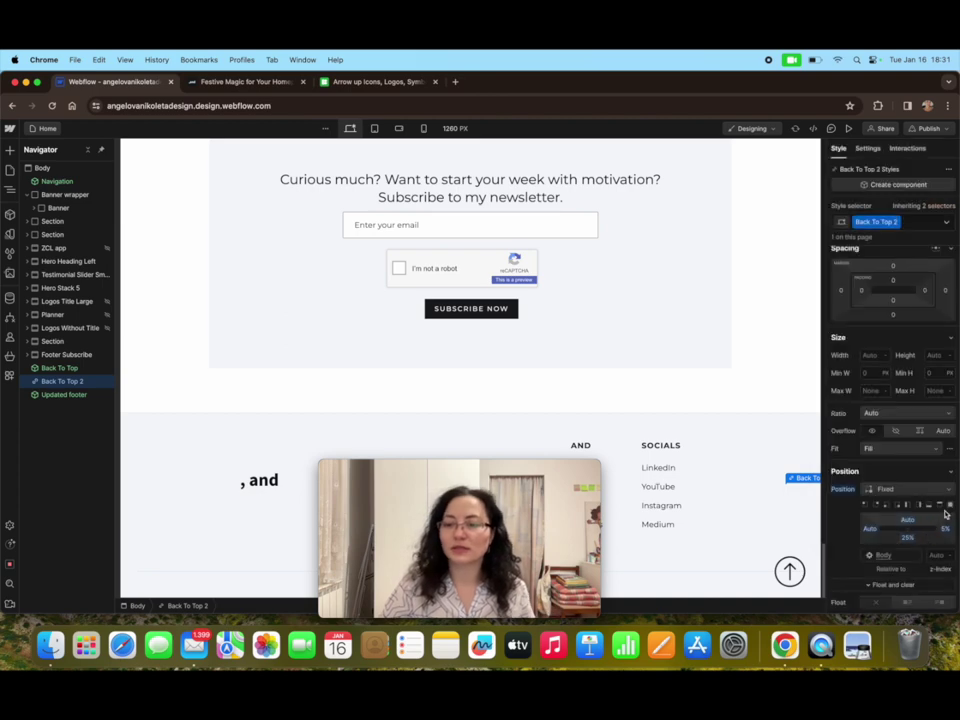
pyautogui.click(945, 533)
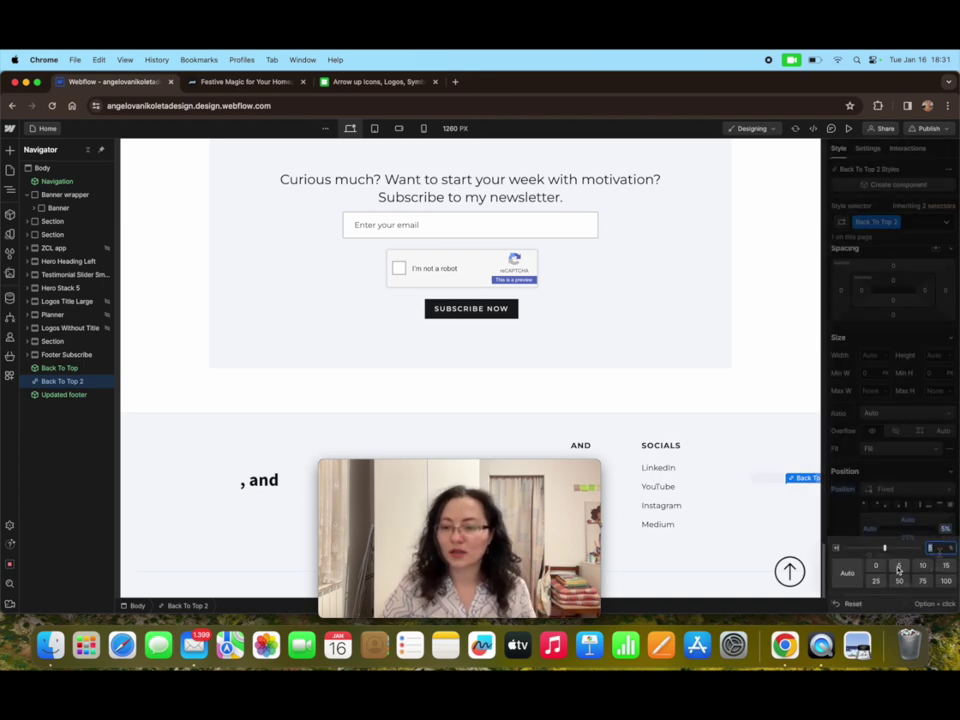
pyautogui.click(943, 546)
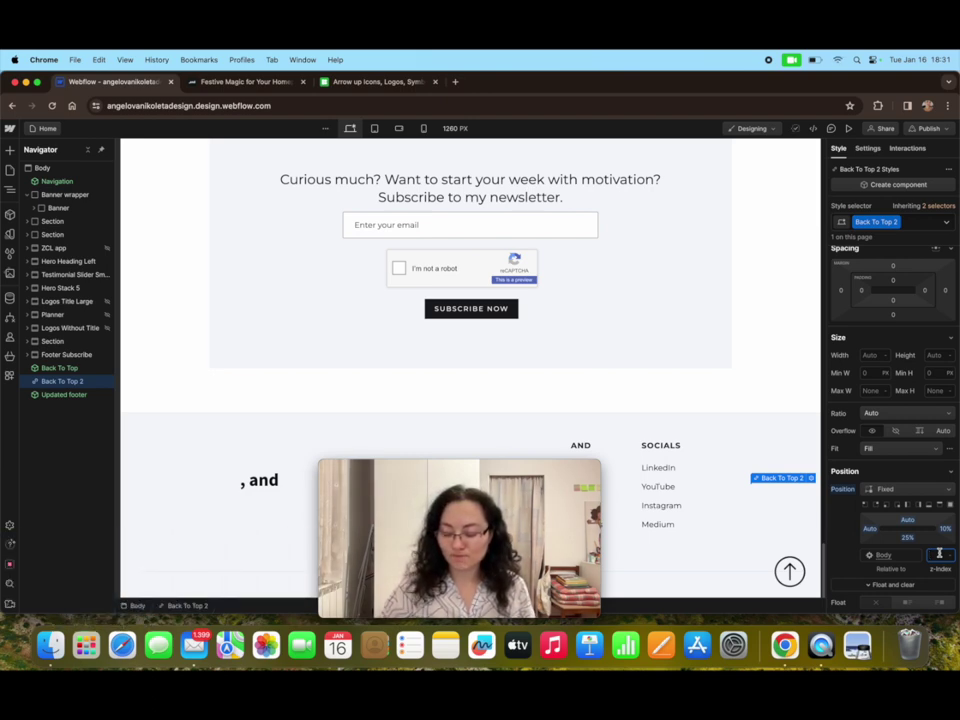
# Step: Apply a z-index of 15 and give the arrow a 65 px height
pyautogui.press('Return')
pyautogui.scroll(2, 925, 500)
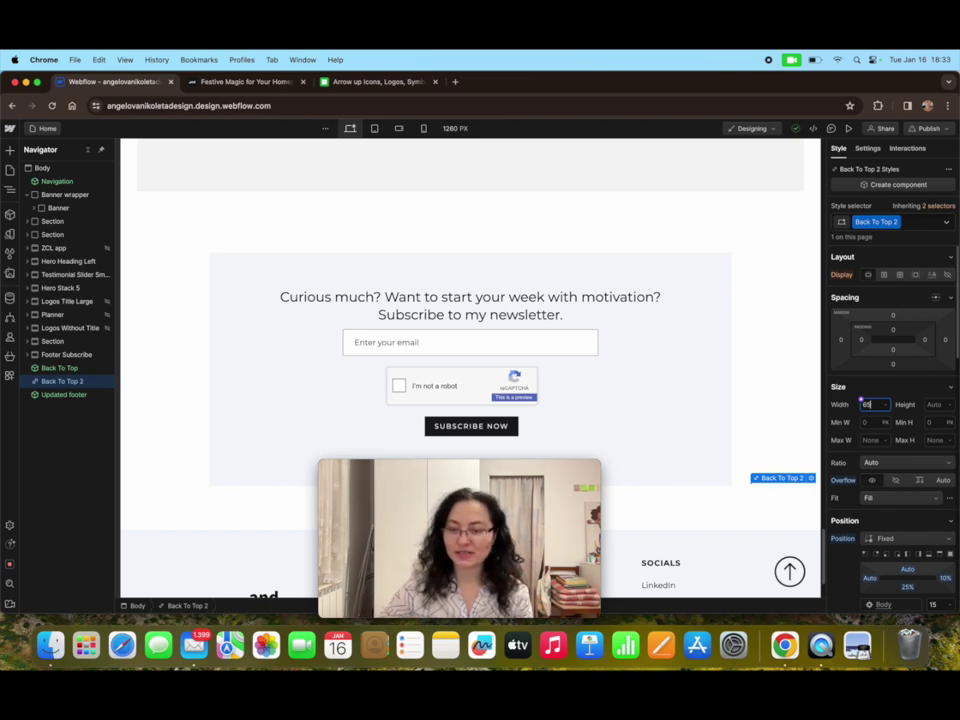
pyautogui.click(938, 405)
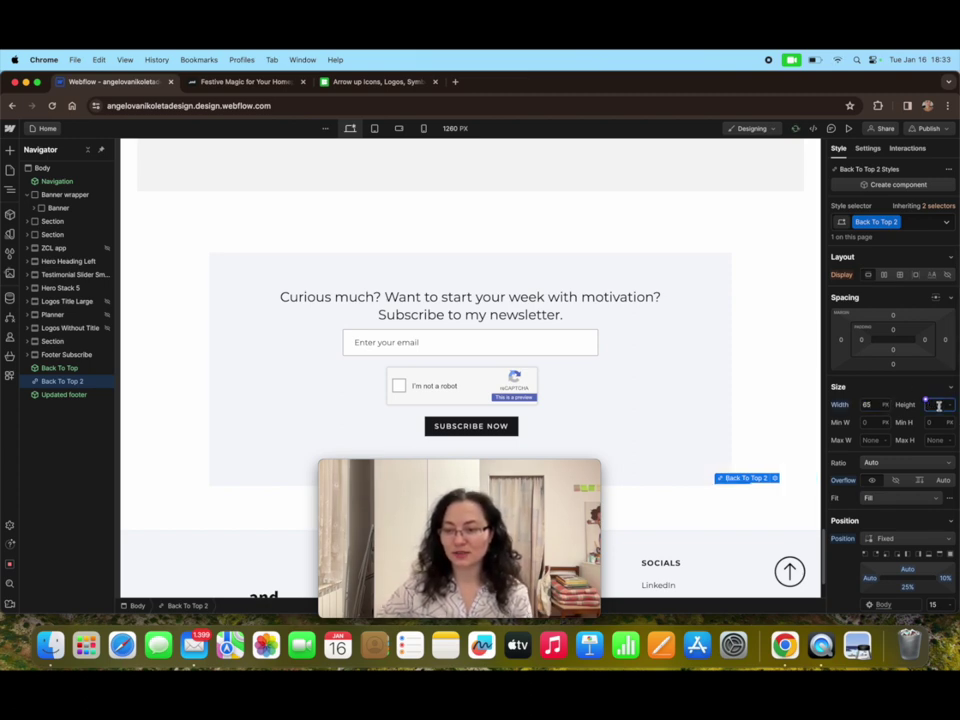
pyautogui.write('65')
pyautogui.press('Return')
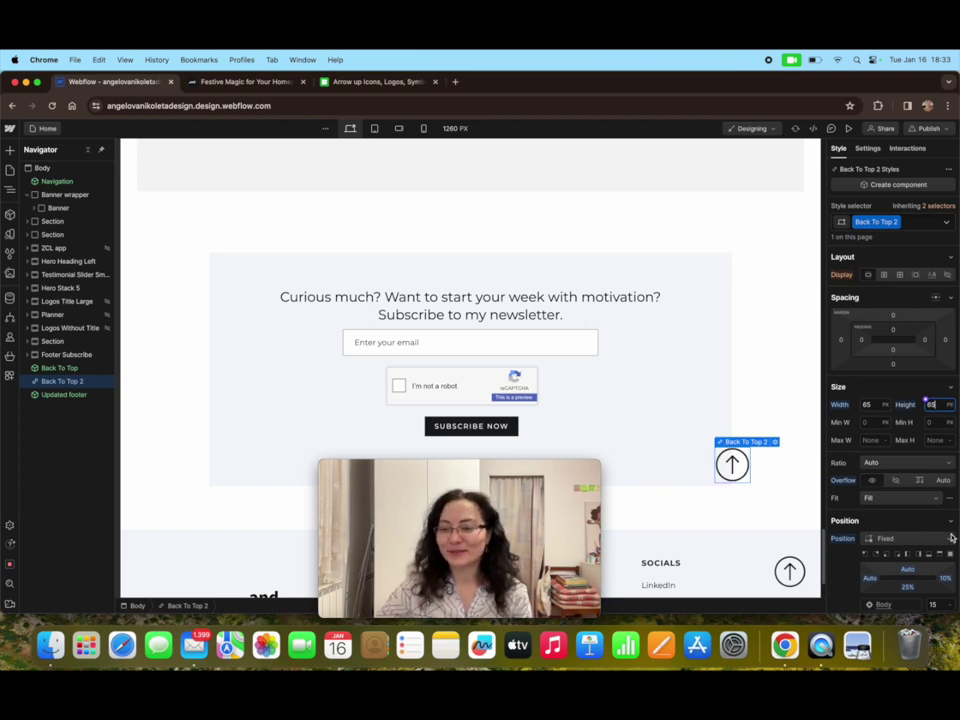
# Step: Change the arrow's right offset to 2%
pyautogui.click(946, 579)
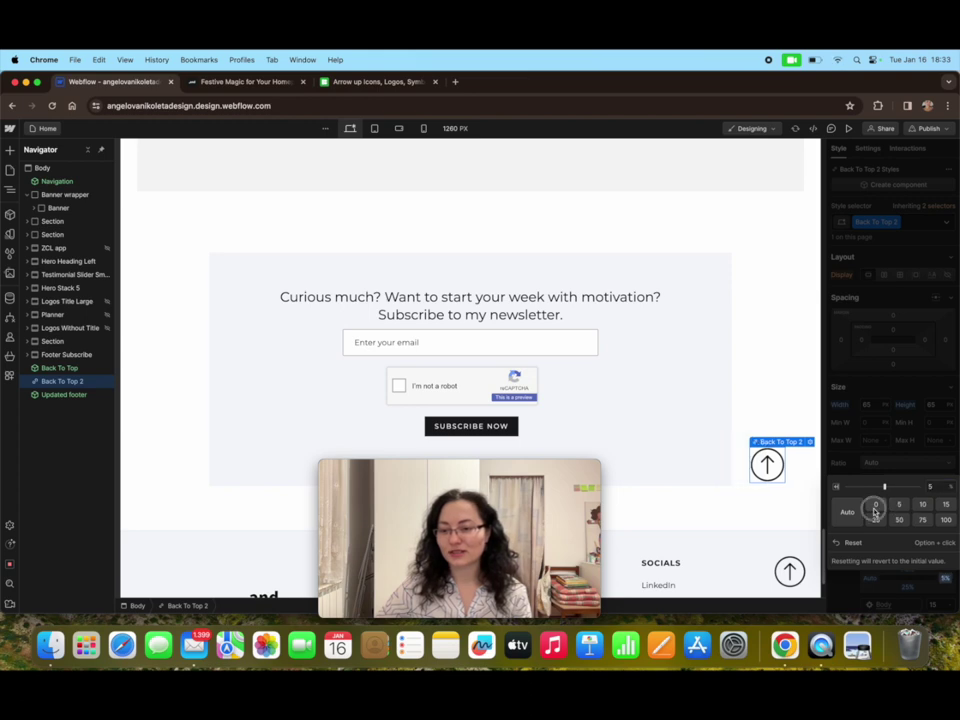
pyautogui.click(876, 505)
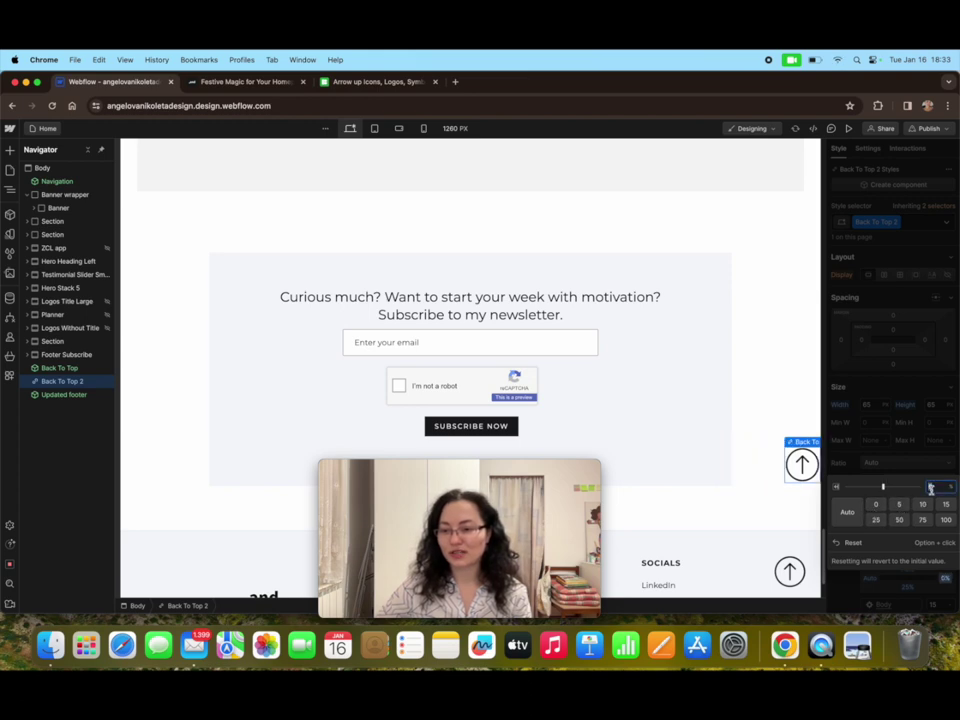
pyautogui.write('2')
pyautogui.press('Return')
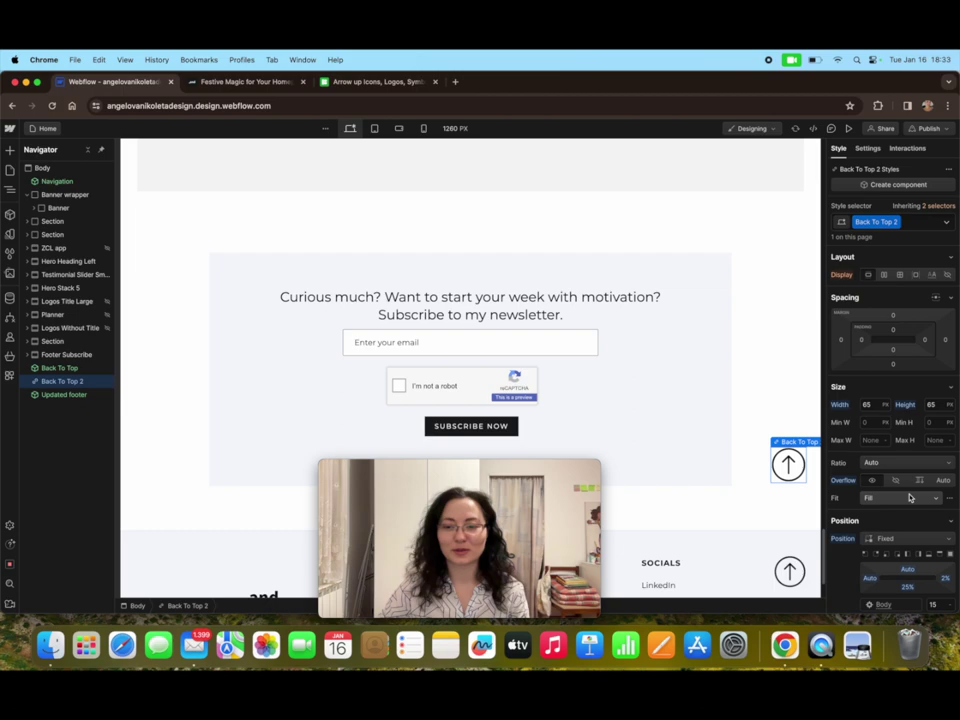
pyautogui.click(849, 130)
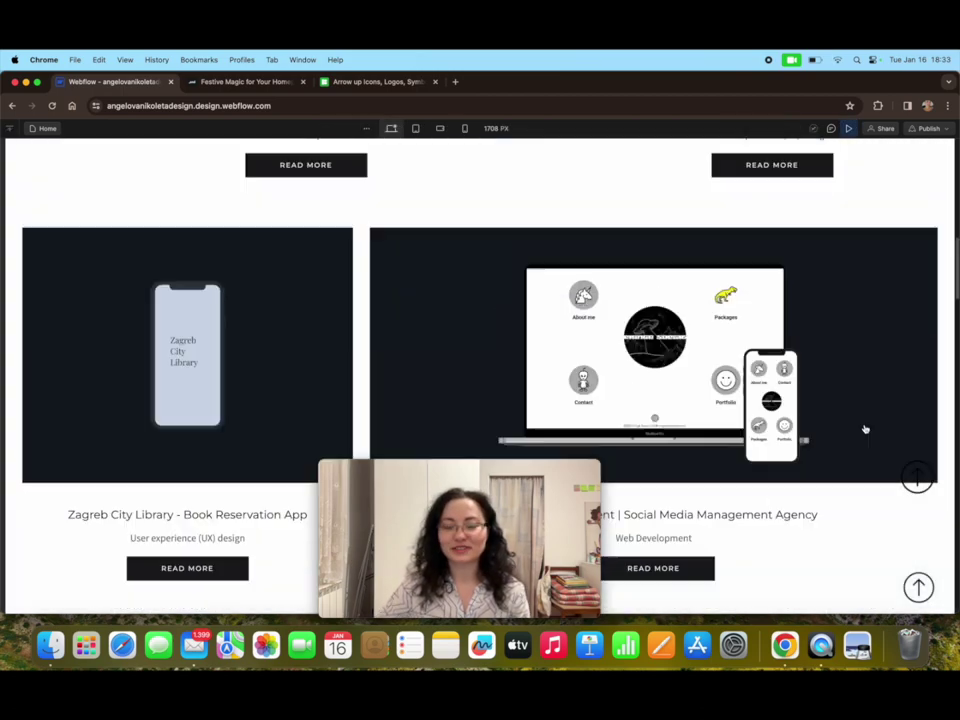
pyautogui.scroll(-20, 869, 439)
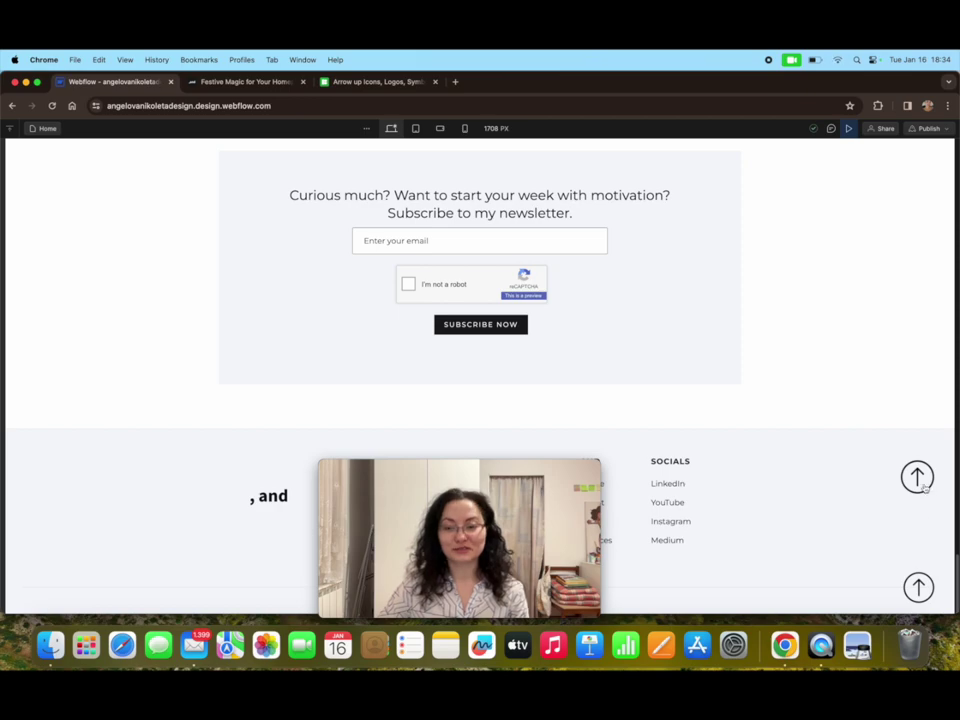
pyautogui.click(920, 482)
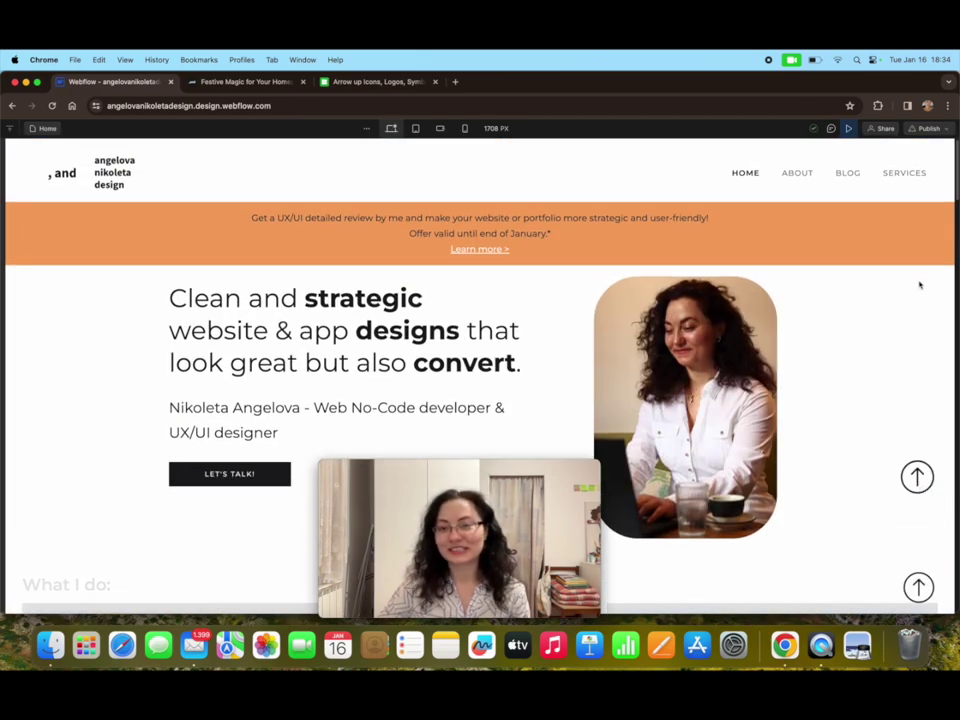
pyautogui.click(848, 129)
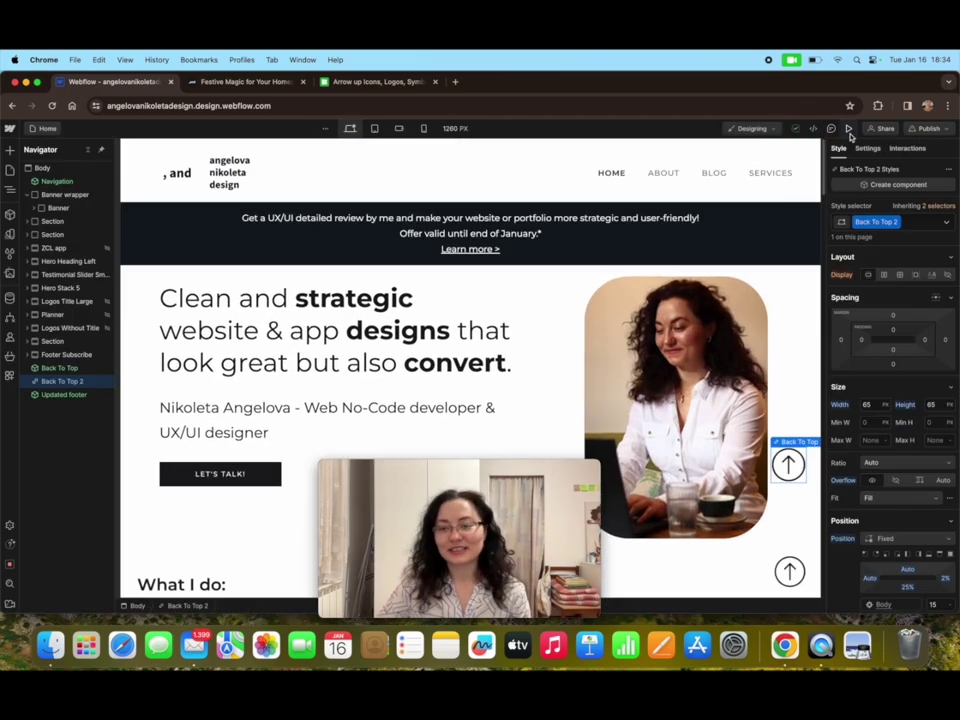
# Step: Create a component named 'Back to top 2' from the arrow link block, then return to Home
pyautogui.rightClick(790, 469)
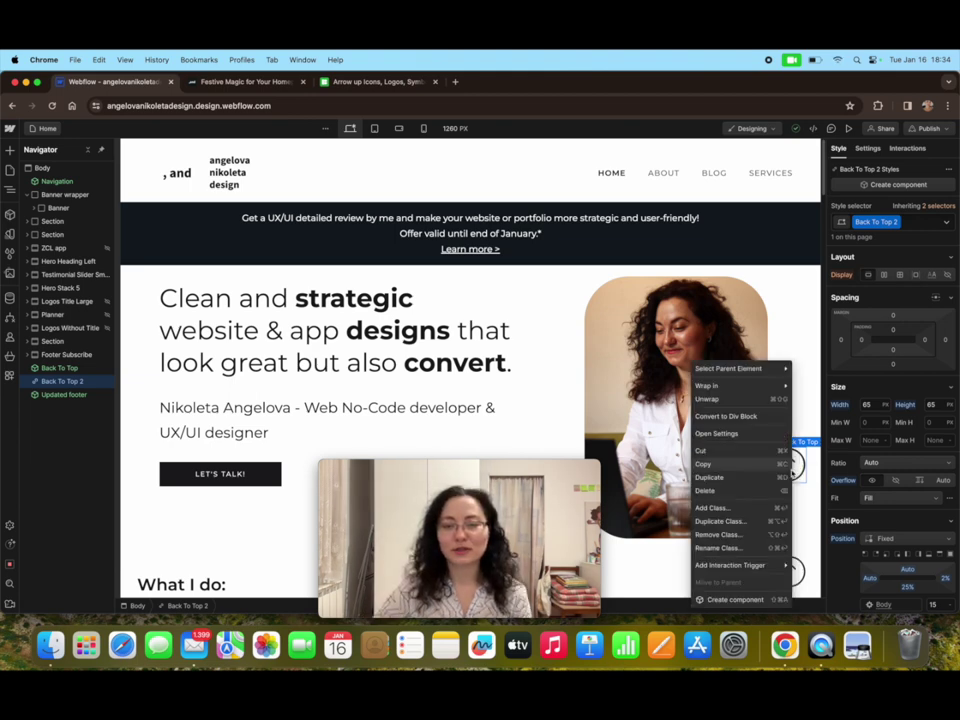
pyautogui.click(735, 599)
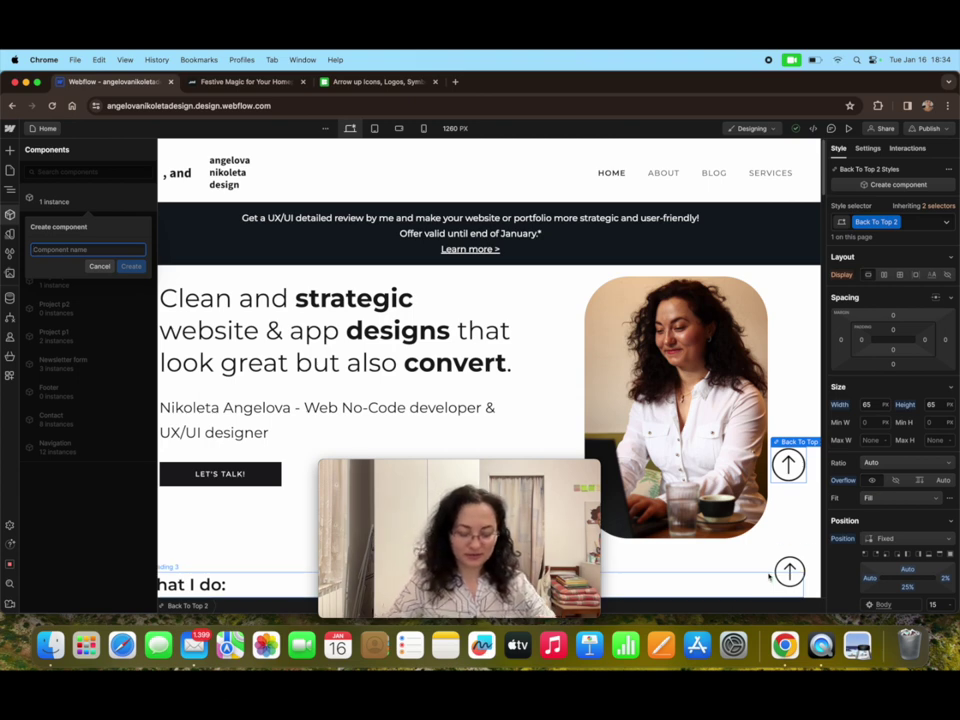
pyautogui.write('Back to top 2')
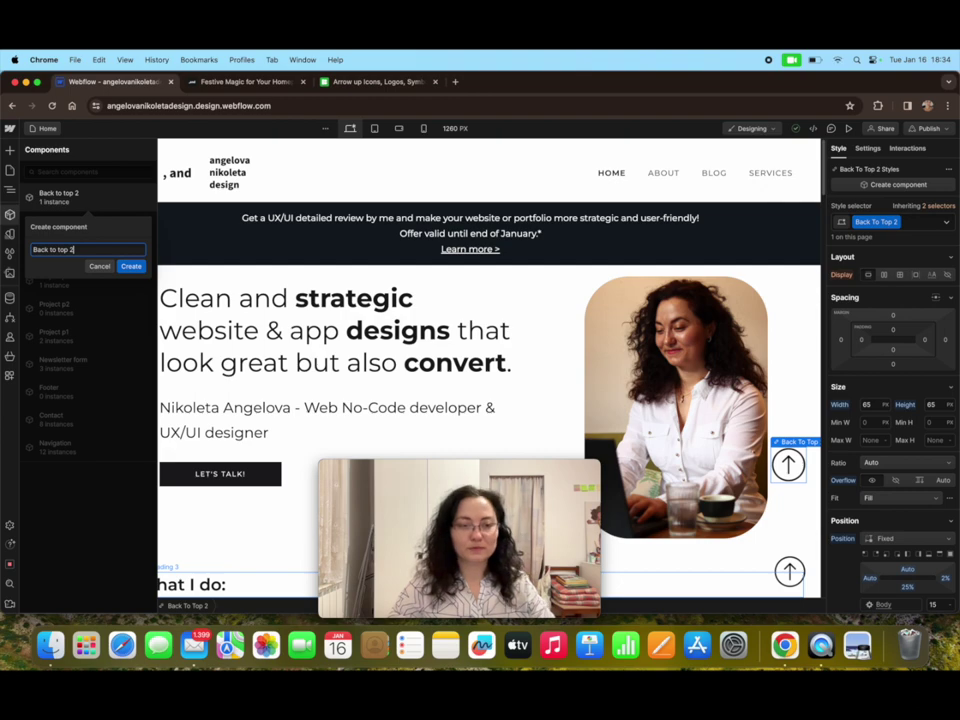
pyautogui.press('Return')
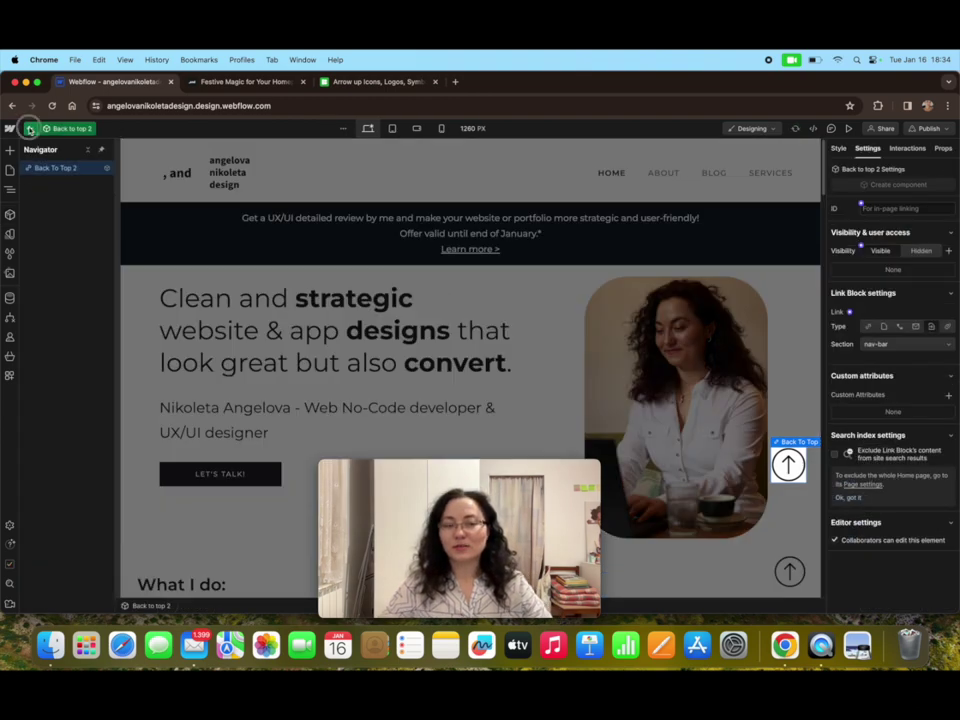
pyautogui.click(29, 129)
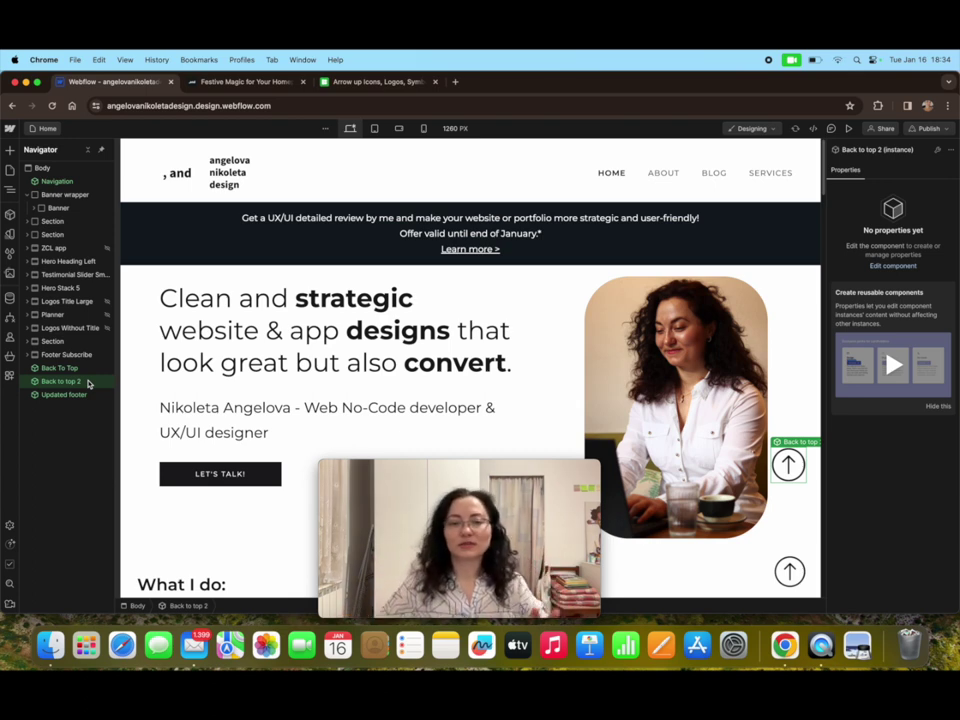
# Step: Place a Back to top 2 component instance on the Festive Magic page
pyautogui.click(10, 171)
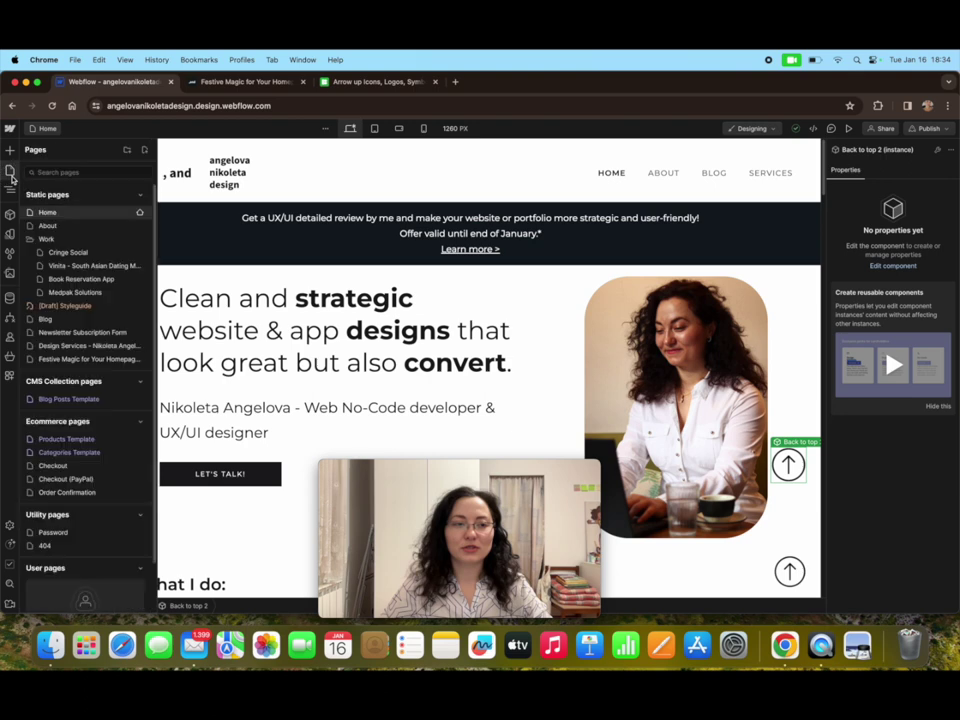
pyautogui.click(71, 358)
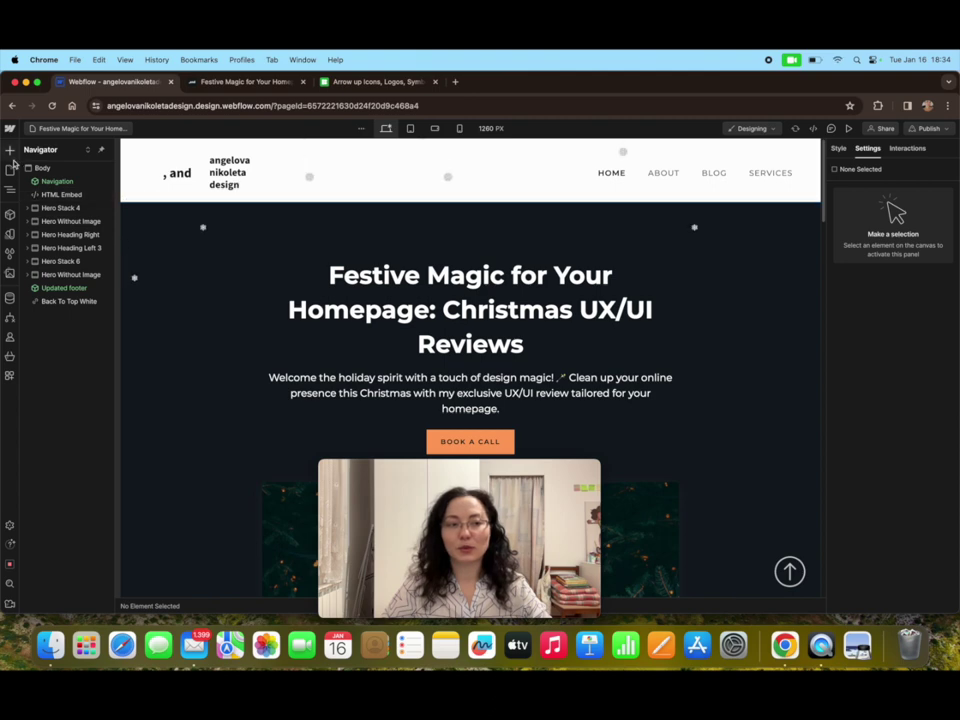
pyautogui.click(9, 215)
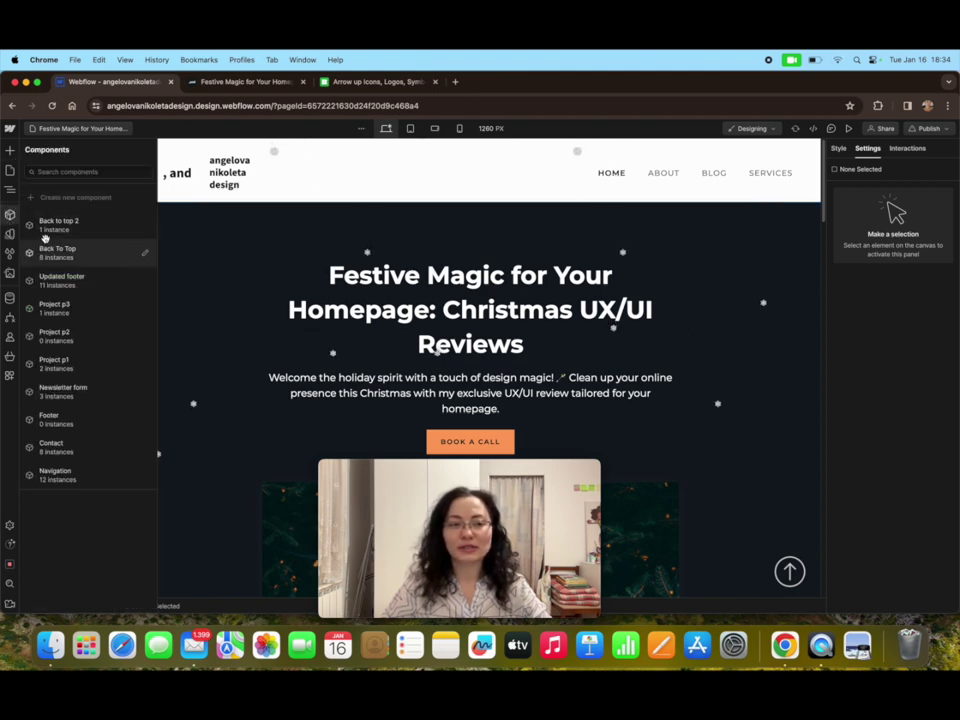
pyautogui.moveTo(45, 235); pyautogui.dragTo(58, 301)
pyautogui.scroll(5, 390, 386)
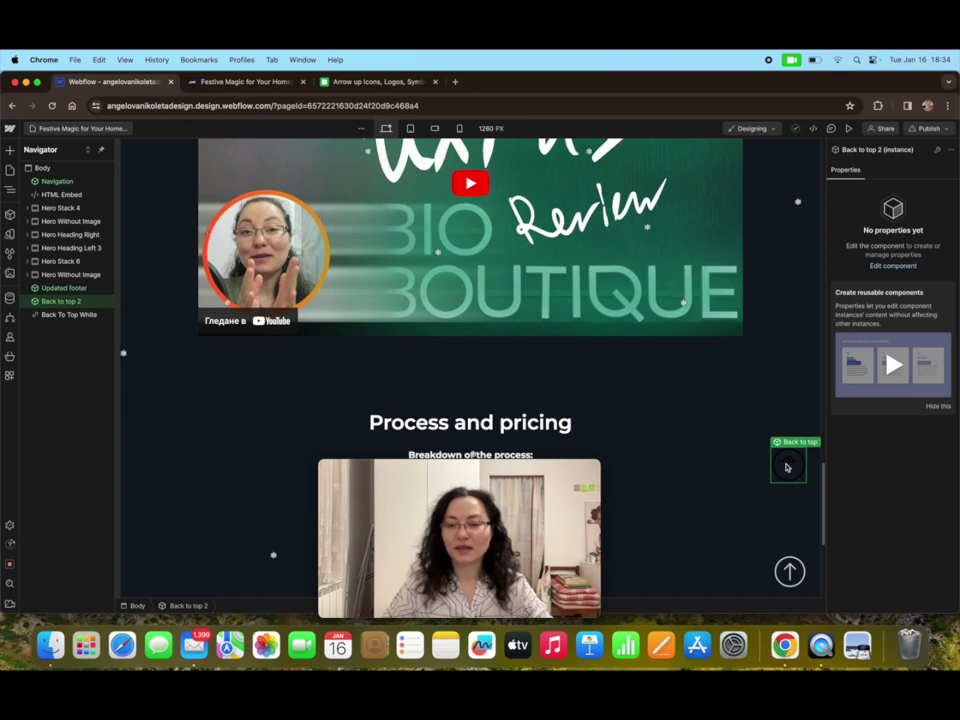
pyautogui.scroll(2, 787, 467)
pyautogui.scroll(-5, 787, 467)
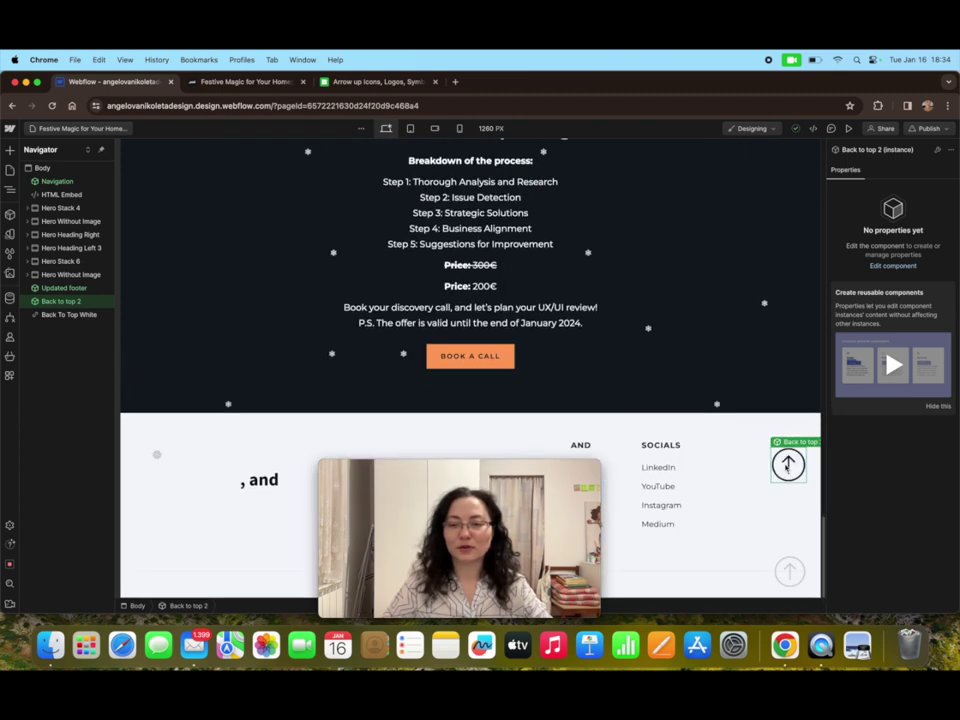
pyautogui.scroll(4, 788, 467)
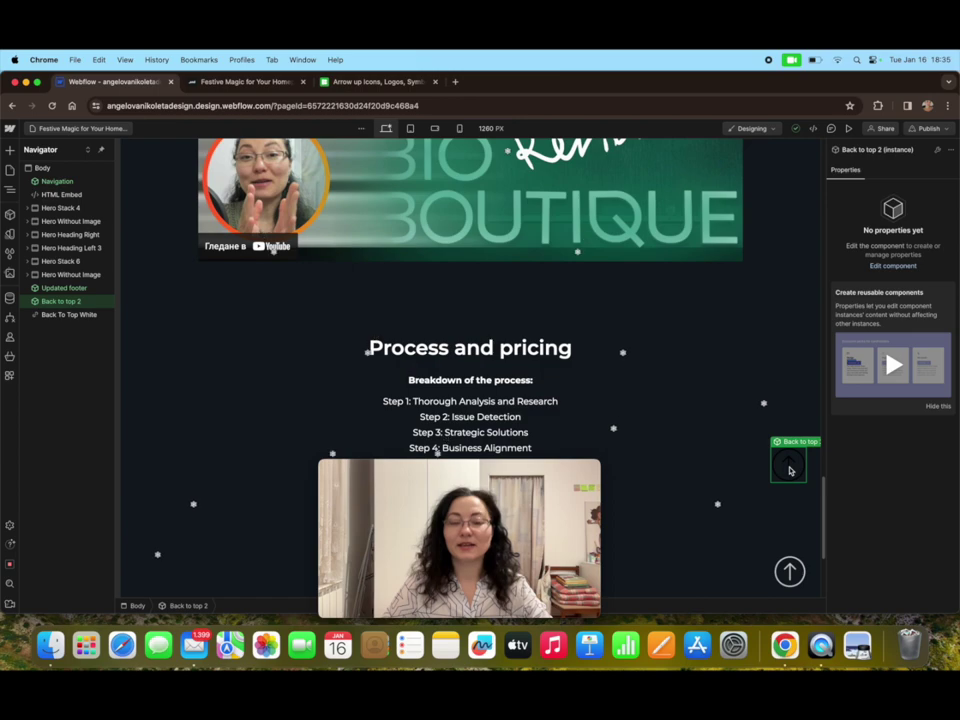
pyautogui.scroll(-10, 789, 467)
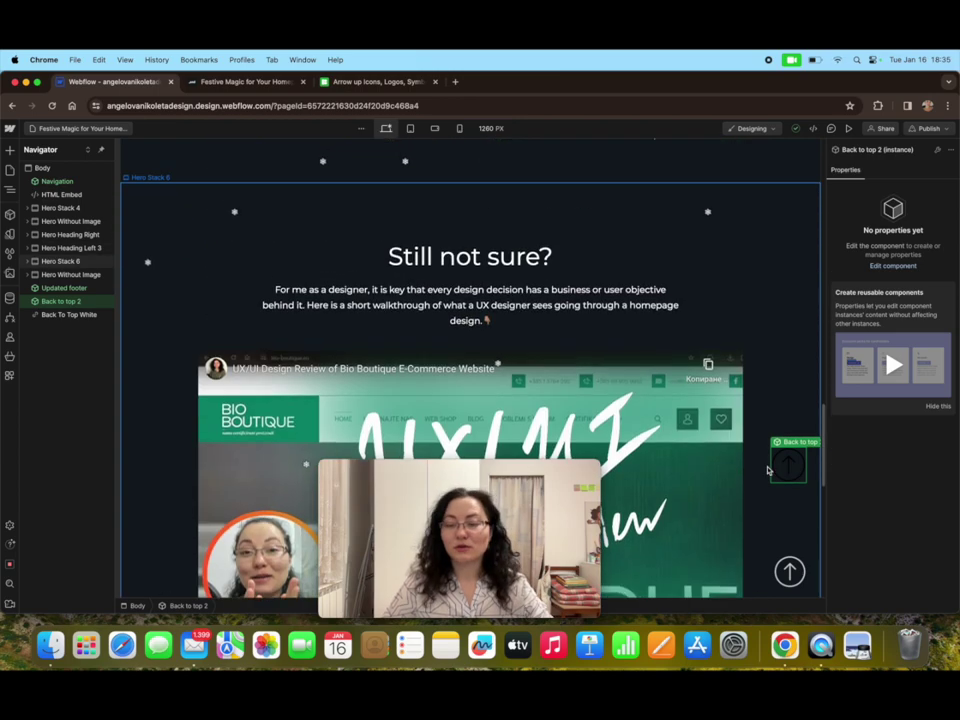
pyautogui.scroll(9, 789, 467)
pyautogui.click(848, 128)
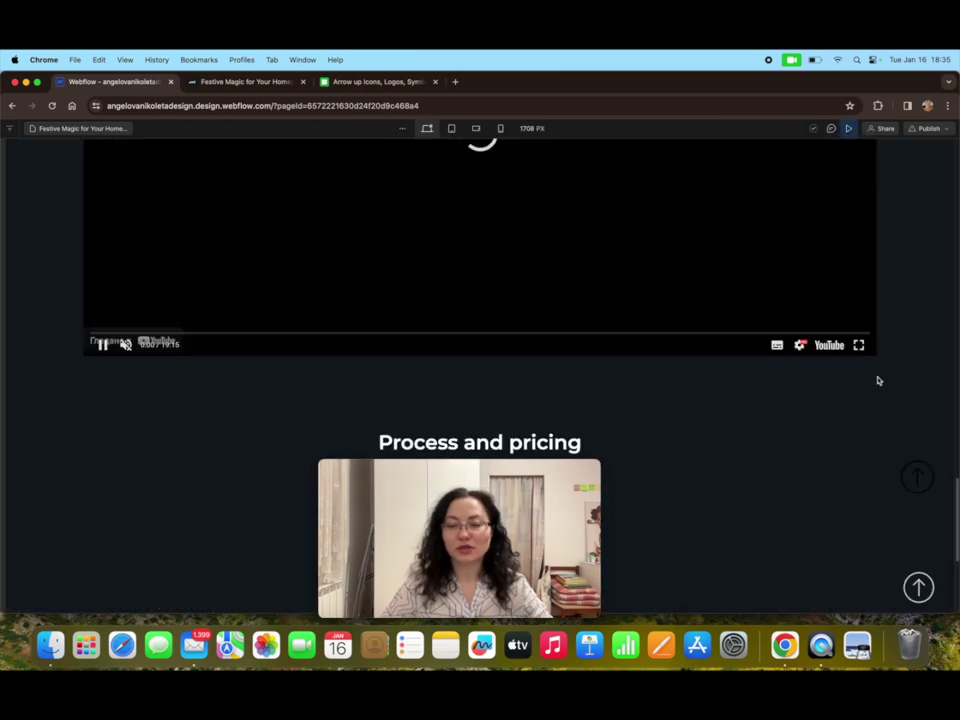
pyautogui.click(921, 486)
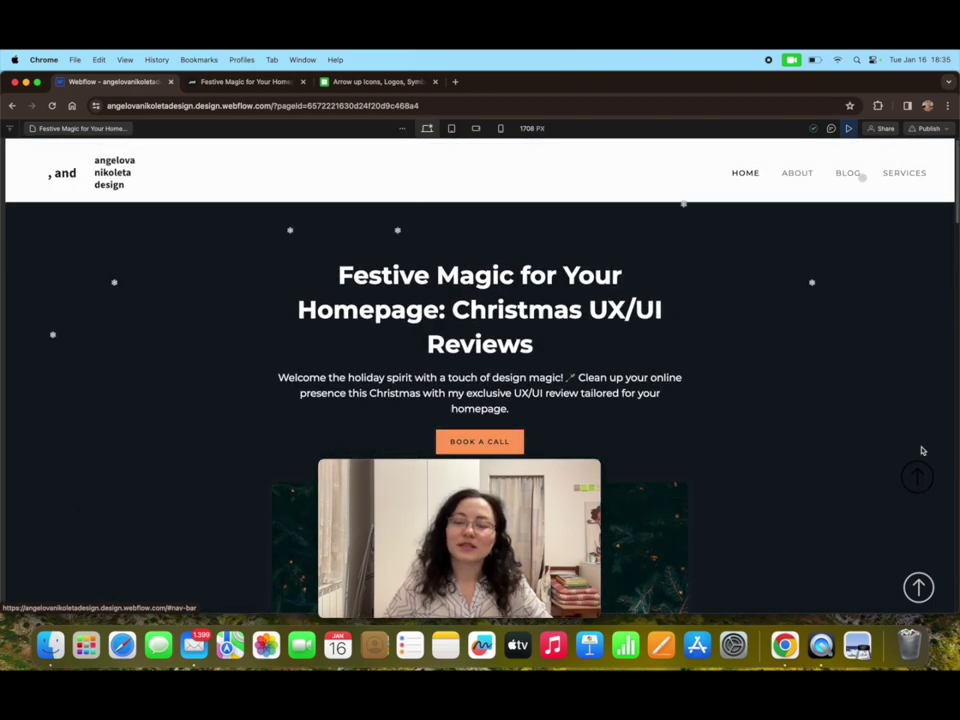
pyautogui.click(848, 128)
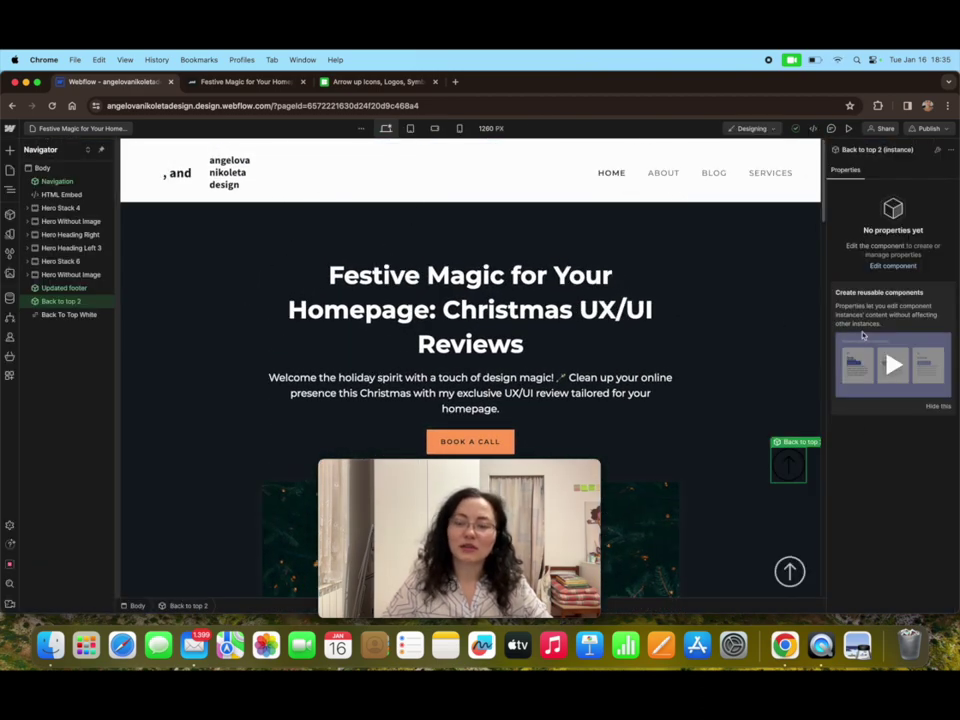
# Step: Unlink the placed arrow instance from its component
pyautogui.rightClick(791, 470)
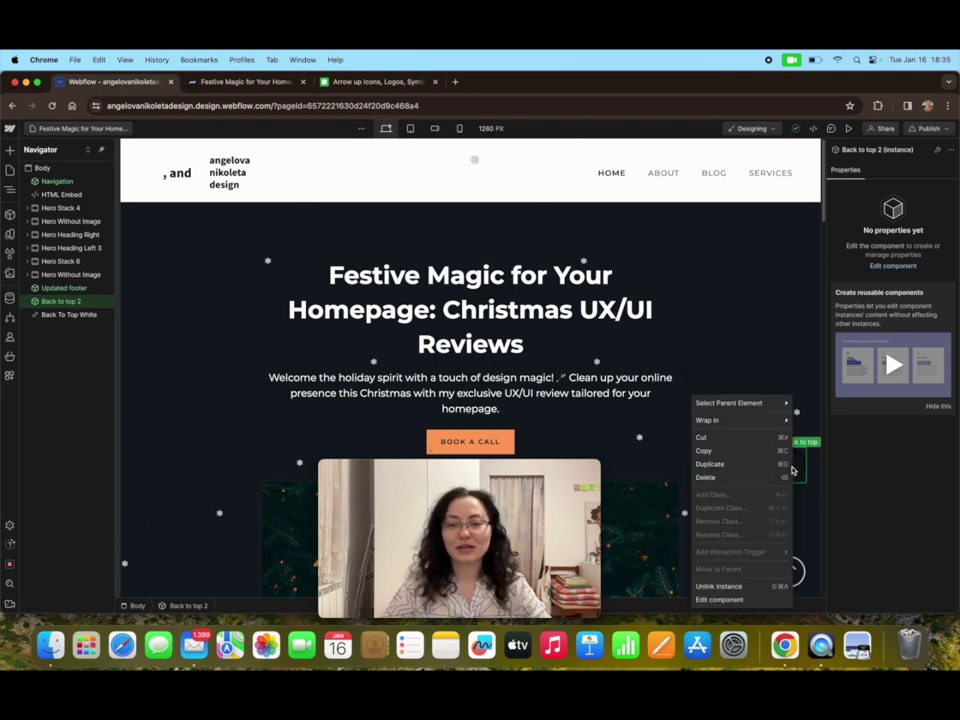
pyautogui.click(748, 589)
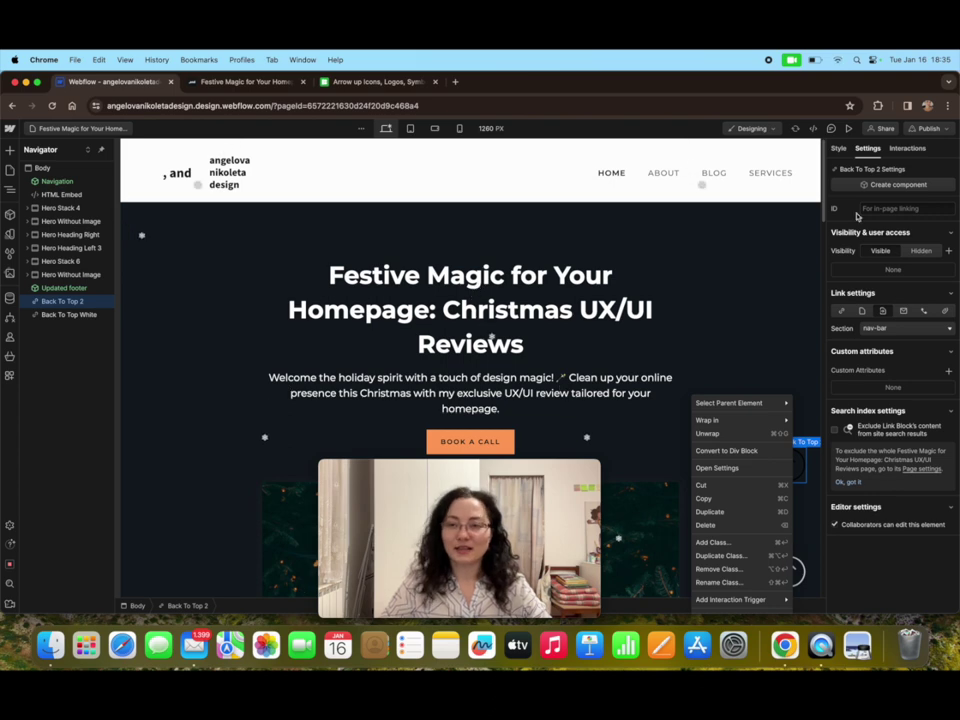
pyautogui.click(842, 160)
# Step: Set the Back To Top 2 arrow's background image to the white arrow
pyautogui.click(839, 150)
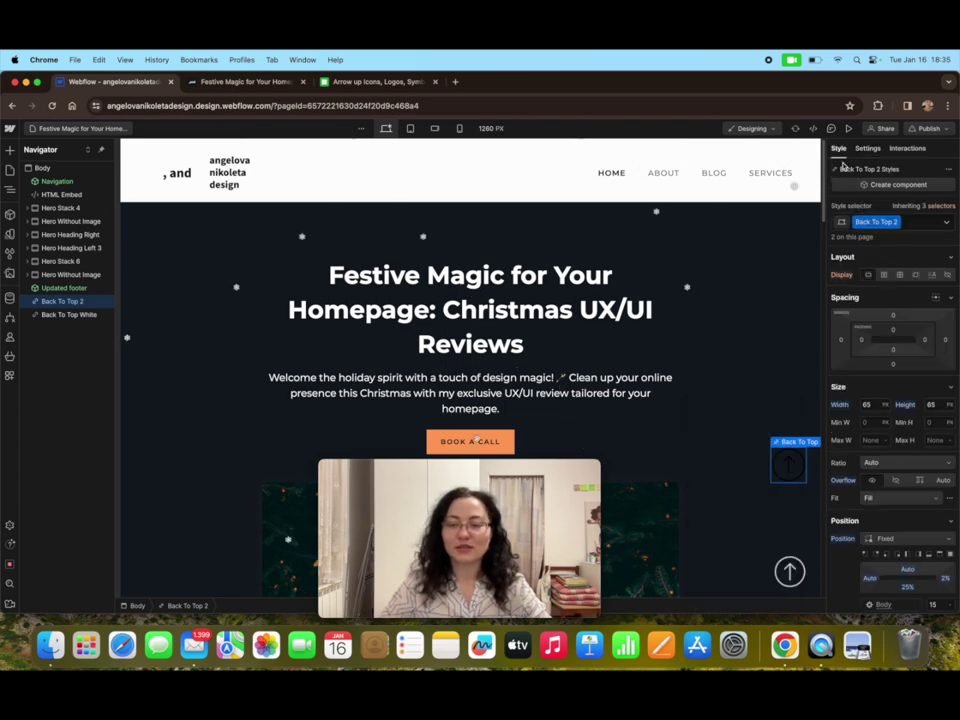
pyautogui.scroll(-6, 895, 483)
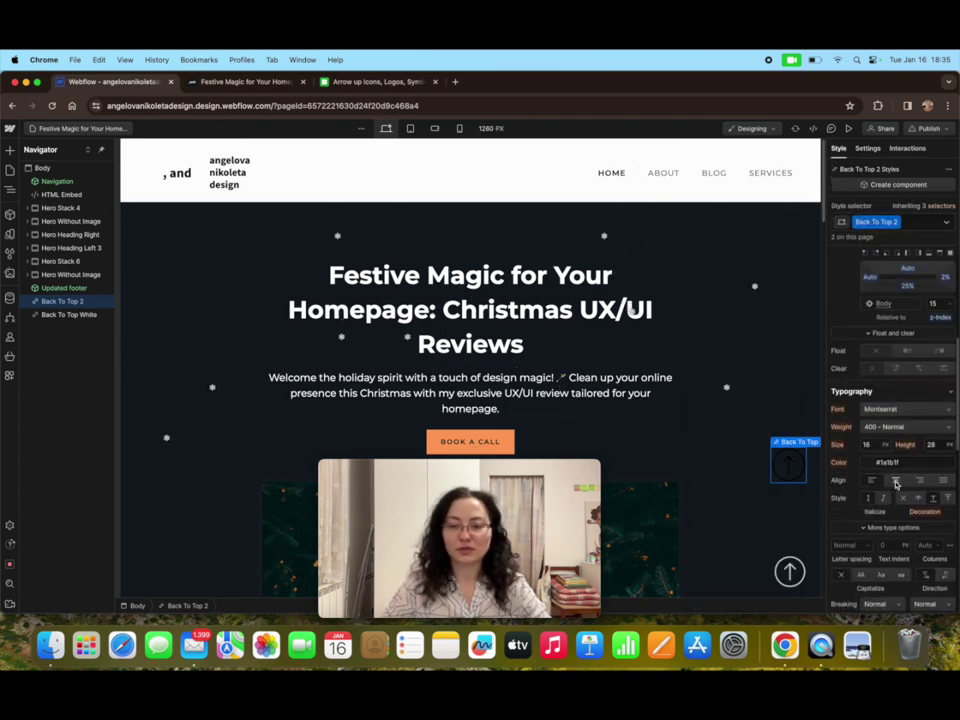
pyautogui.scroll(-5, 895, 483)
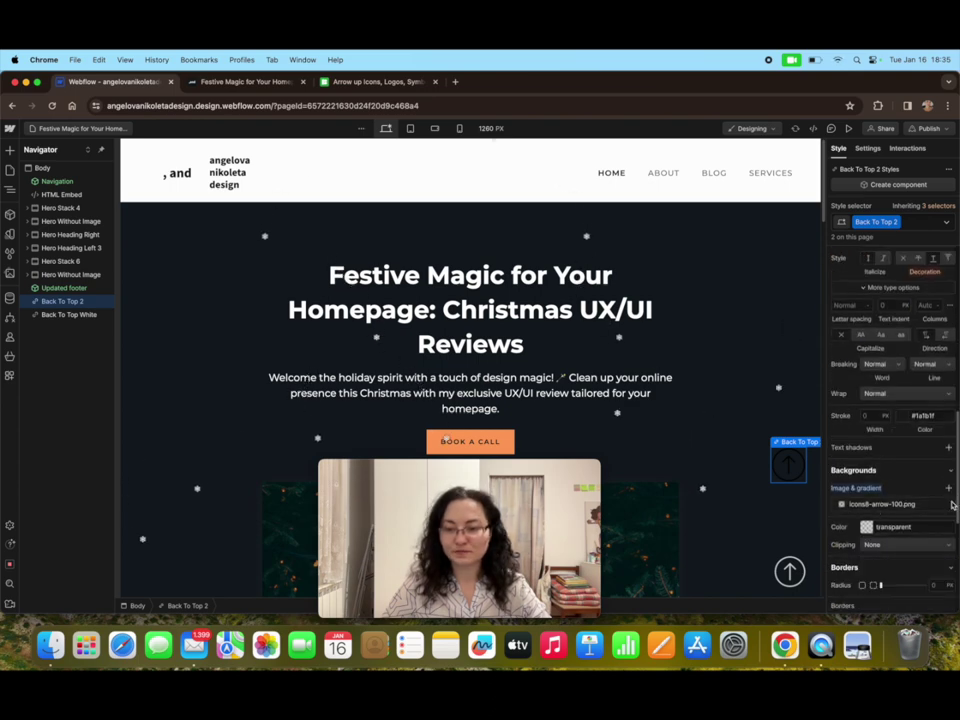
pyautogui.click(897, 504)
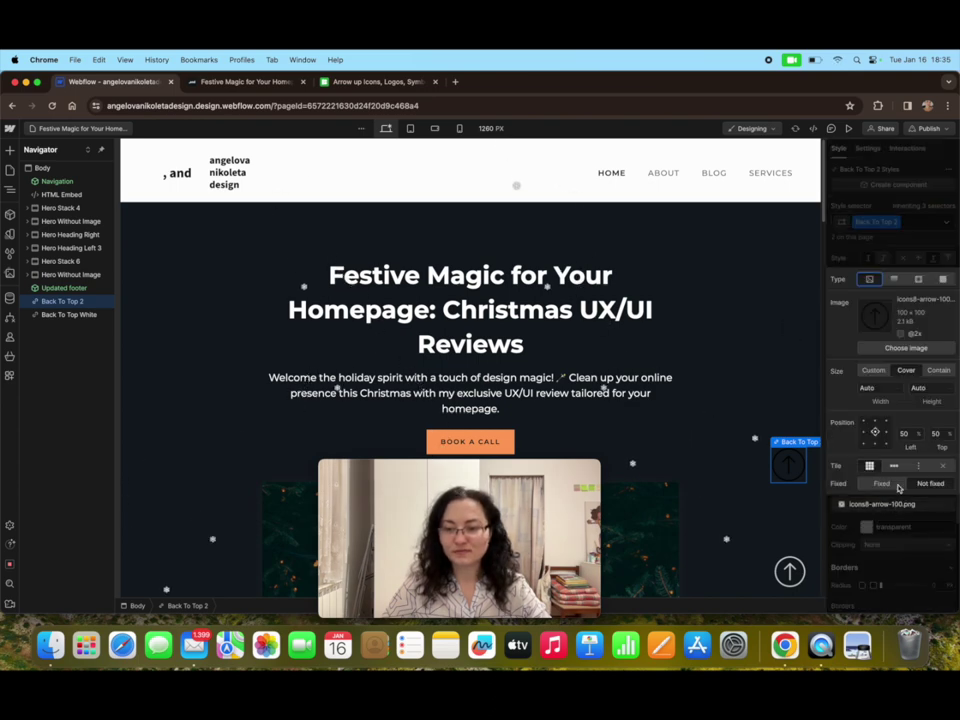
pyautogui.click(903, 349)
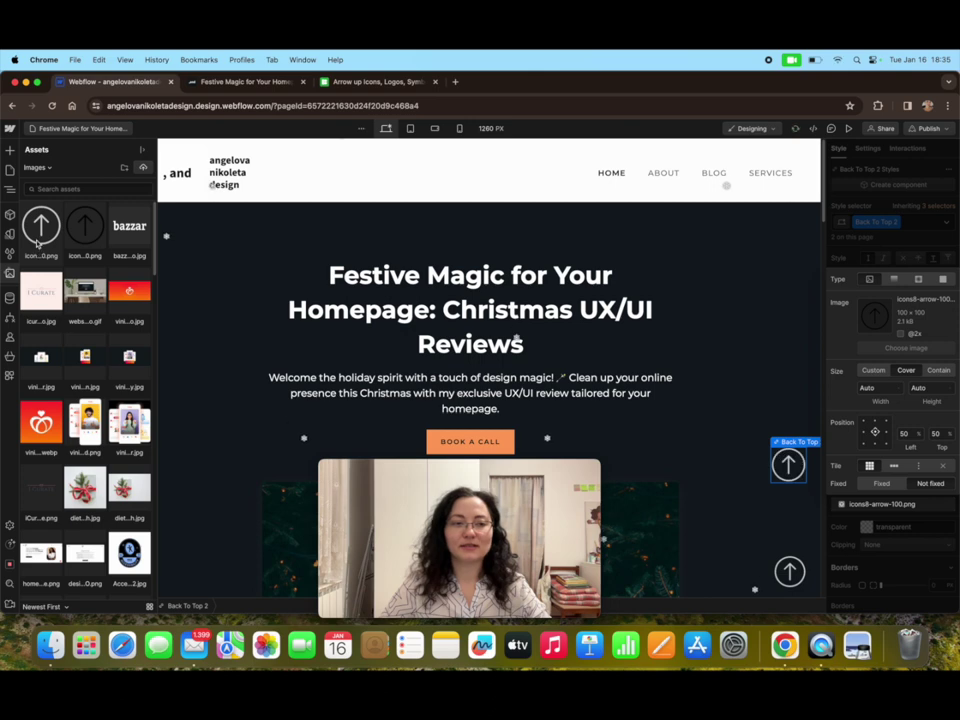
pyautogui.click(38, 242)
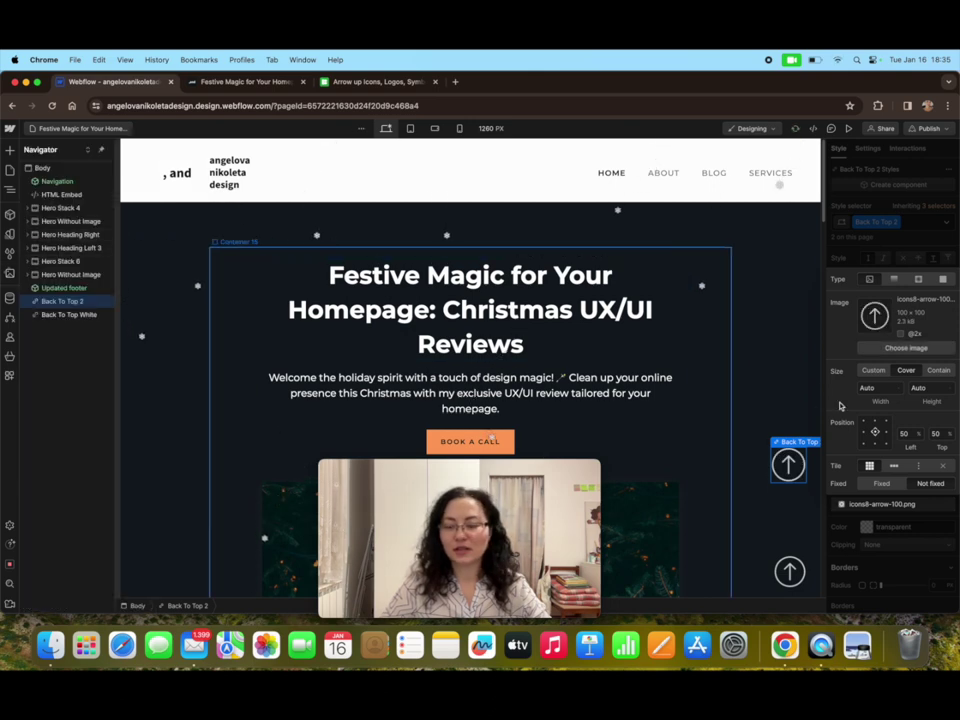
pyautogui.click(838, 257)
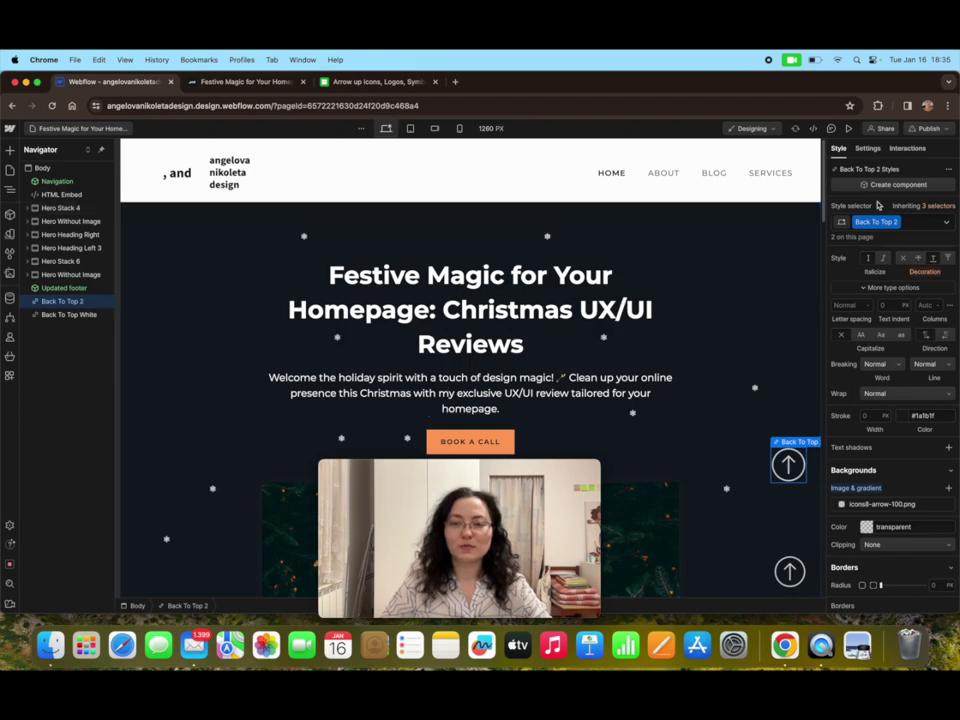
# Step: Preview Festive Magic, test the back-to-top arrow, then scroll to the Home page footer
pyautogui.click(848, 128)
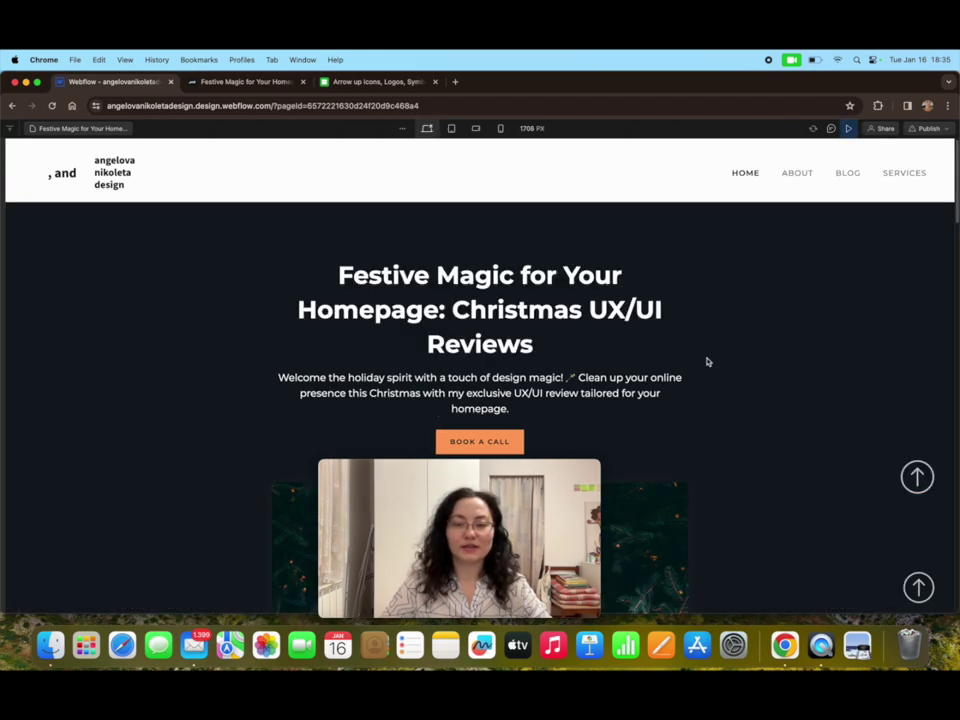
pyautogui.scroll(-20, 706, 361)
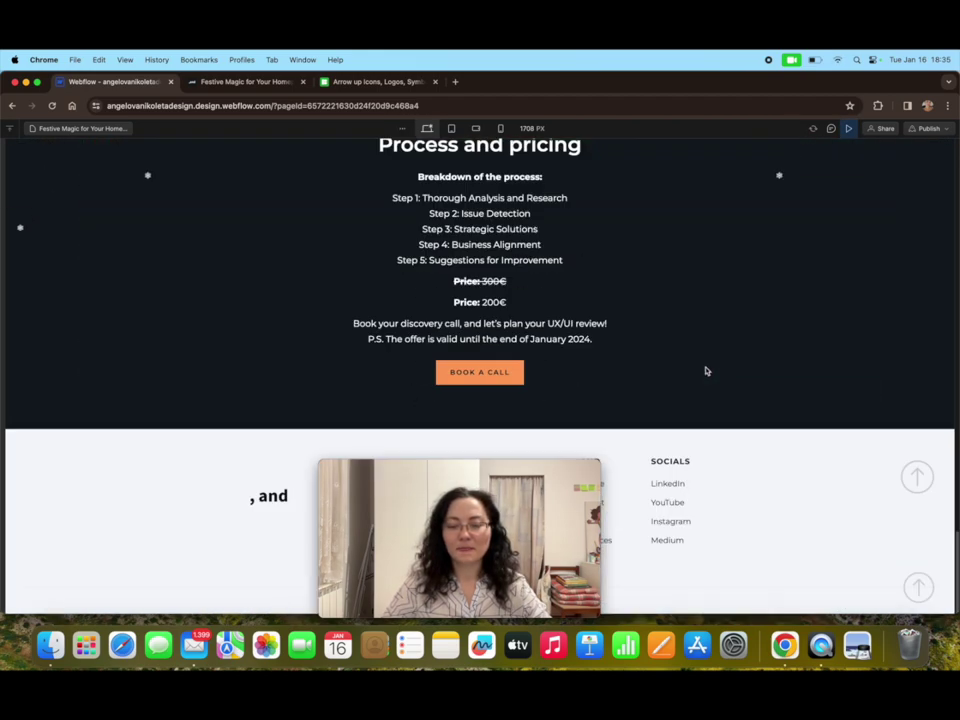
pyautogui.click(917, 477)
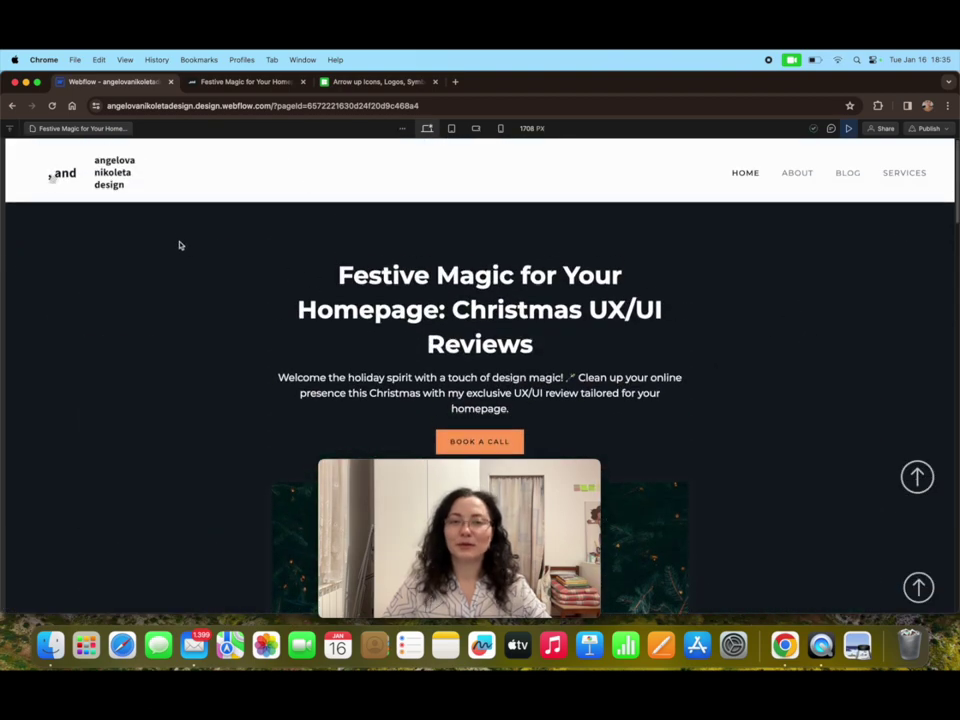
pyautogui.click(74, 182)
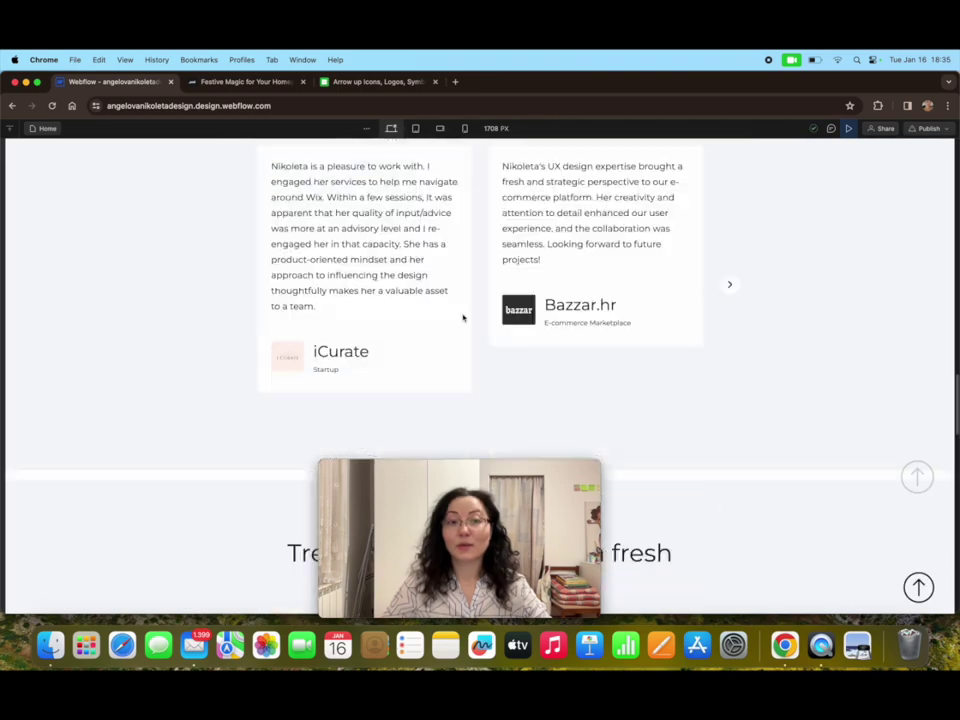
pyautogui.scroll(-20, 463, 318)
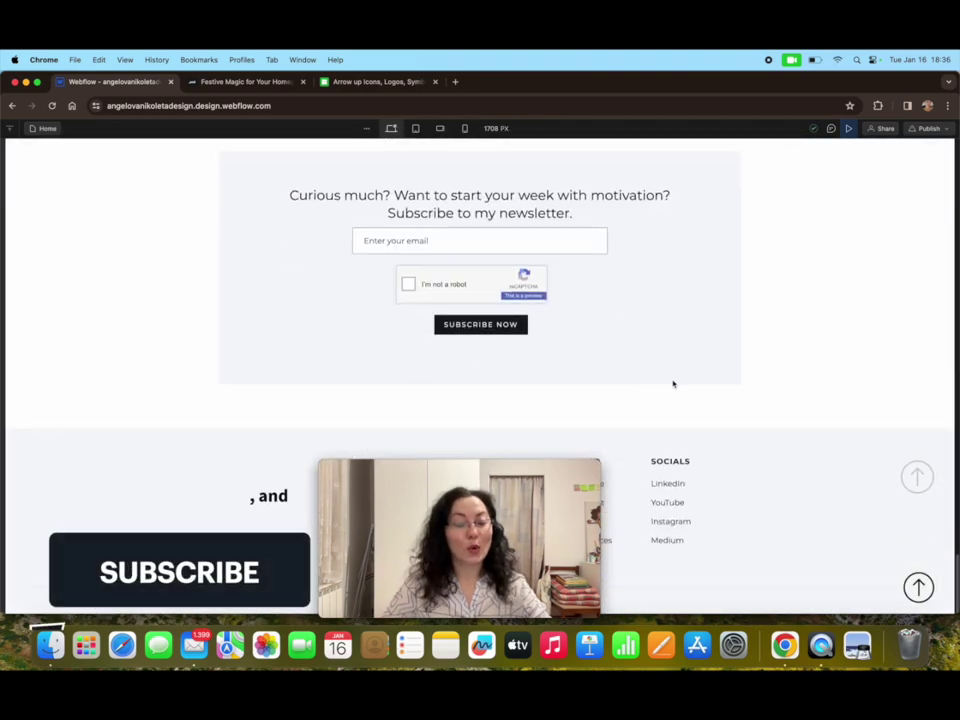
# Step: Switch the Back to top 2 component background to the black arrow image icons8-arrow-100.png
pyautogui.click(919, 480)
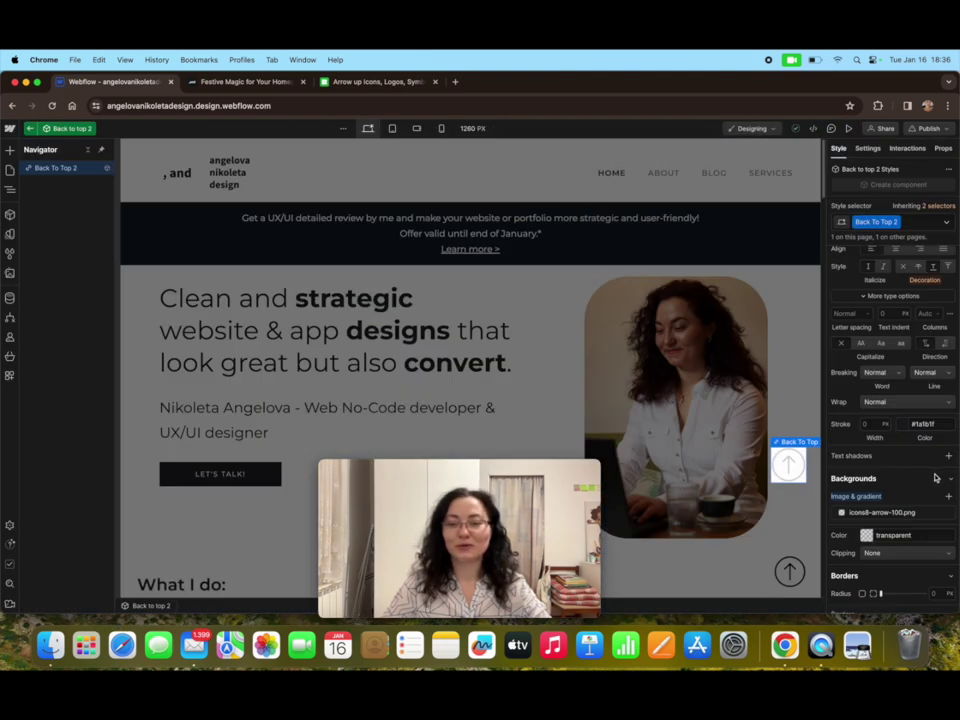
pyautogui.click(885, 512)
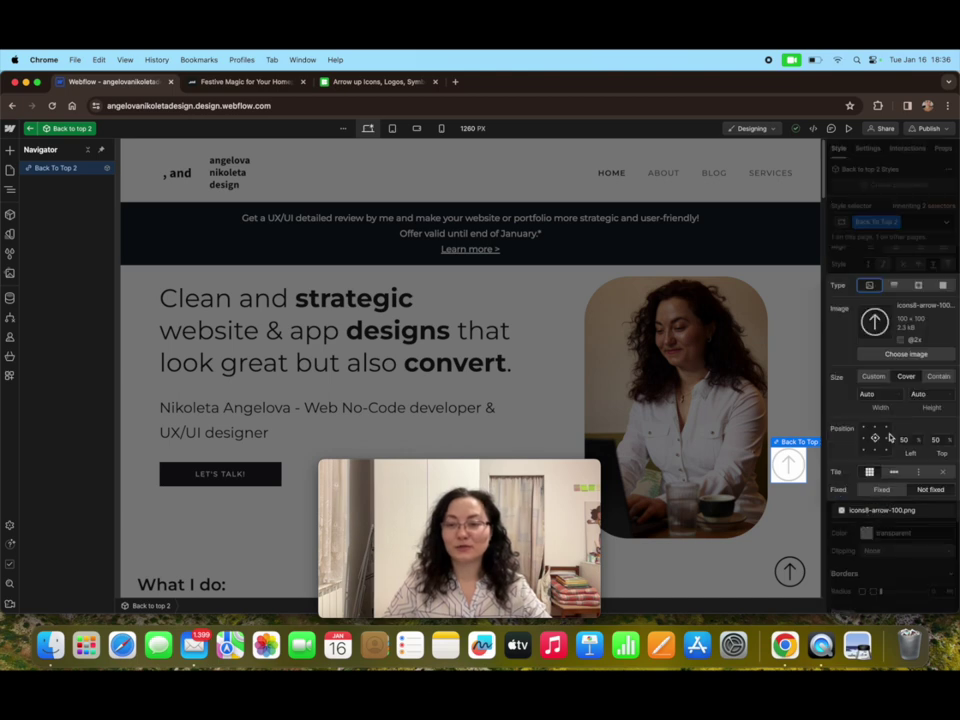
pyautogui.click(885, 356)
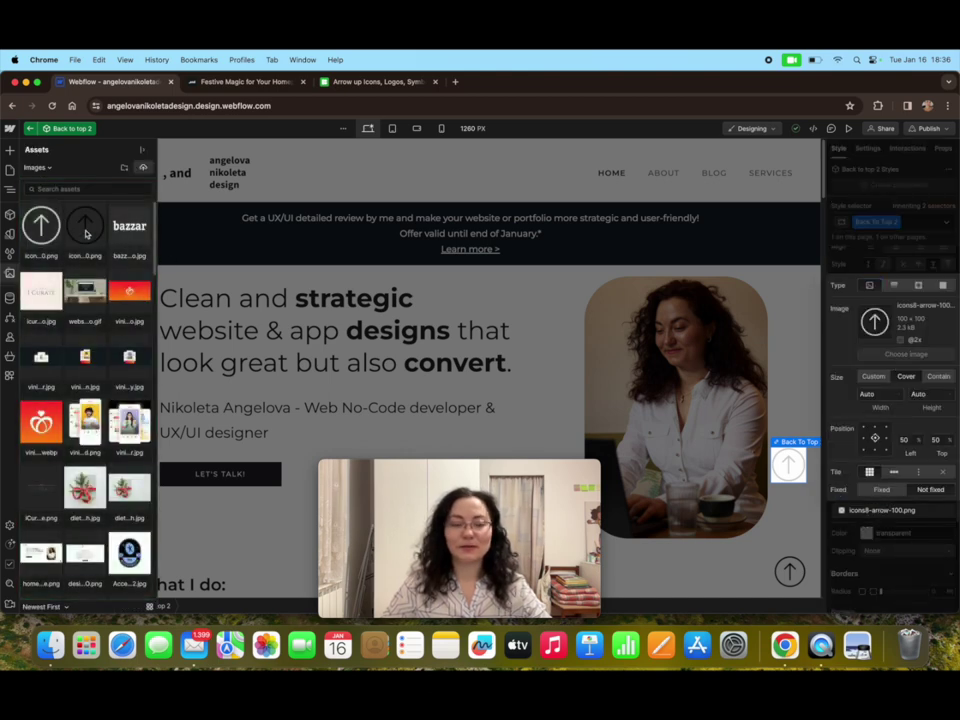
pyautogui.click(80, 227)
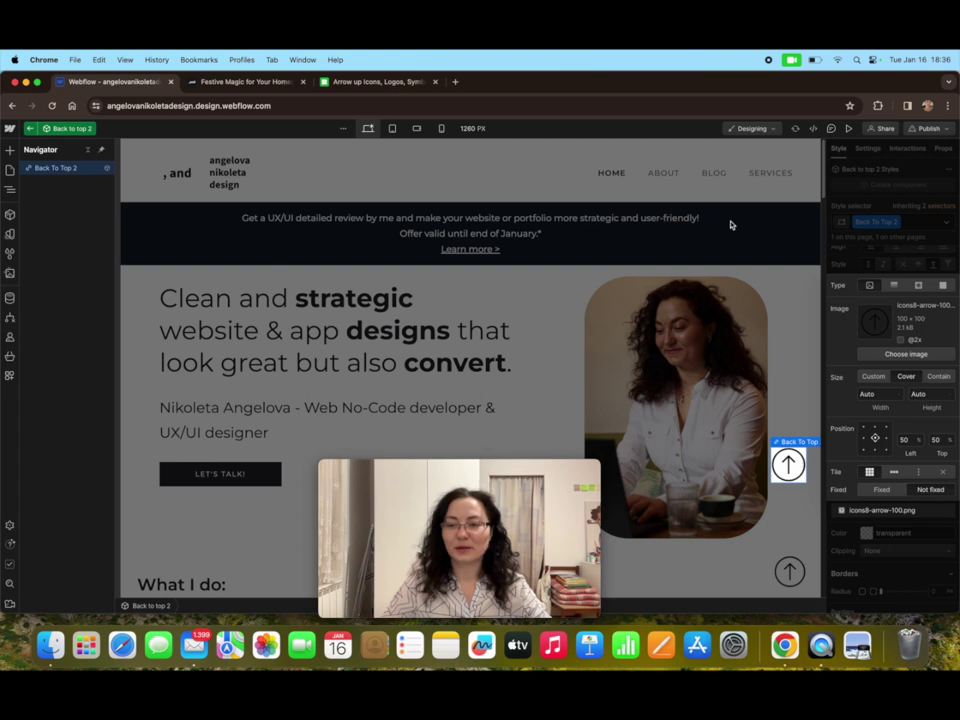
pyautogui.press('Escape')
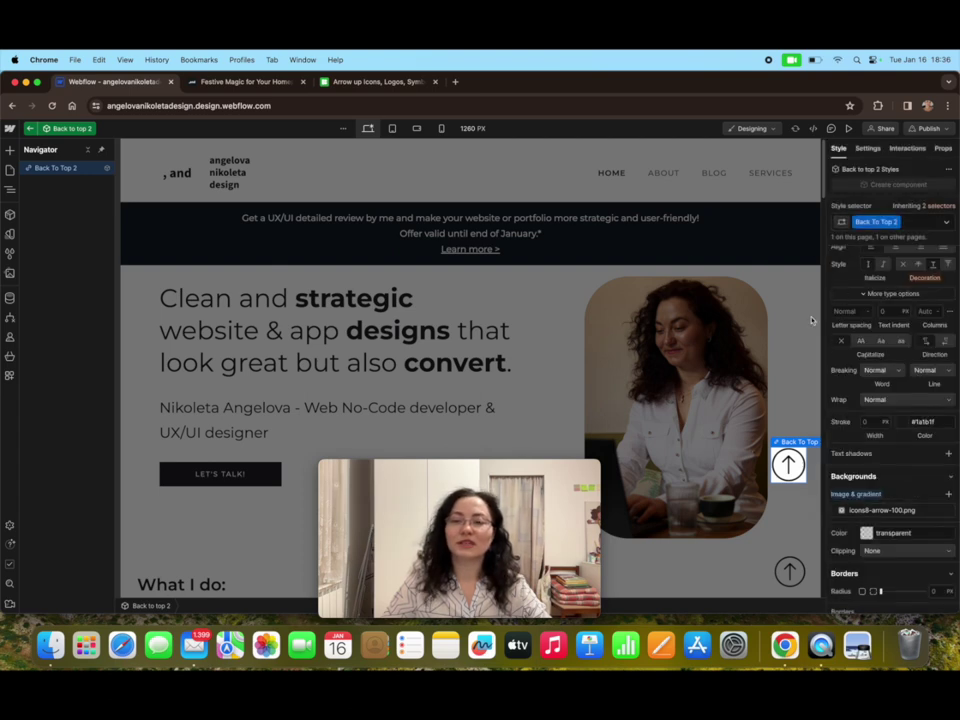
# Step: Leave component editing and select the back-to-top arrow on the Festive Magic page
pyautogui.click(29, 129)
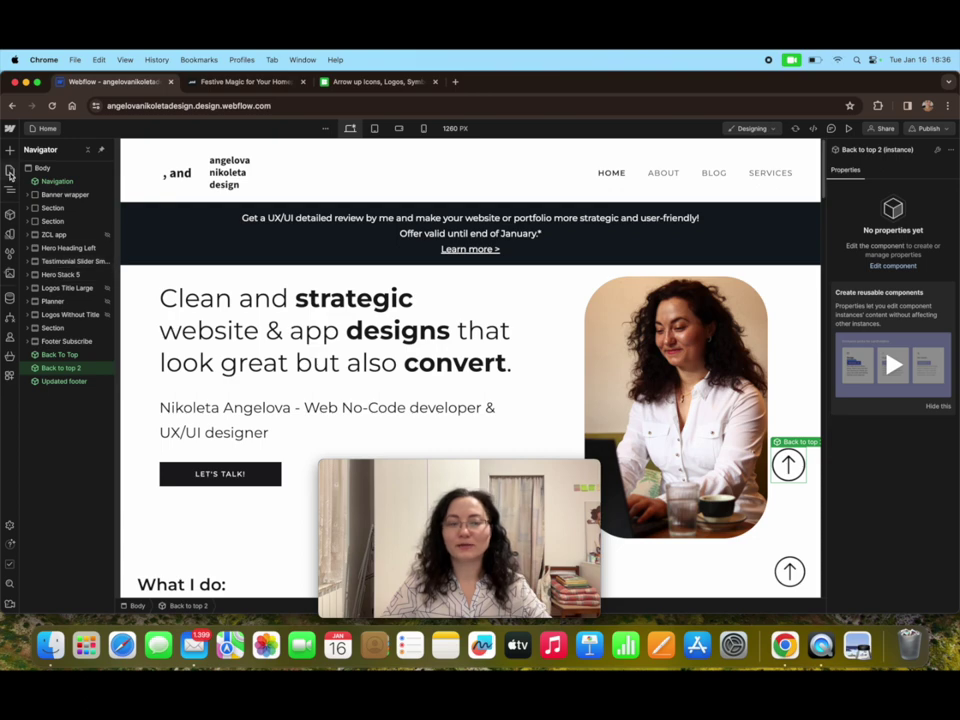
pyautogui.click(10, 172)
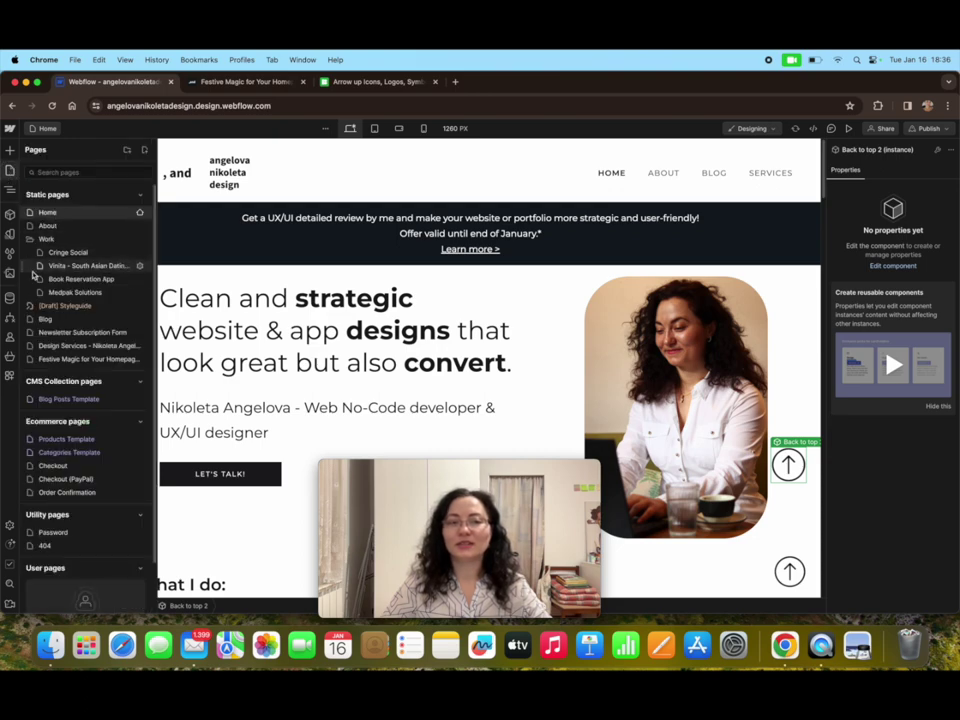
pyautogui.click(62, 358)
pyautogui.click(781, 464)
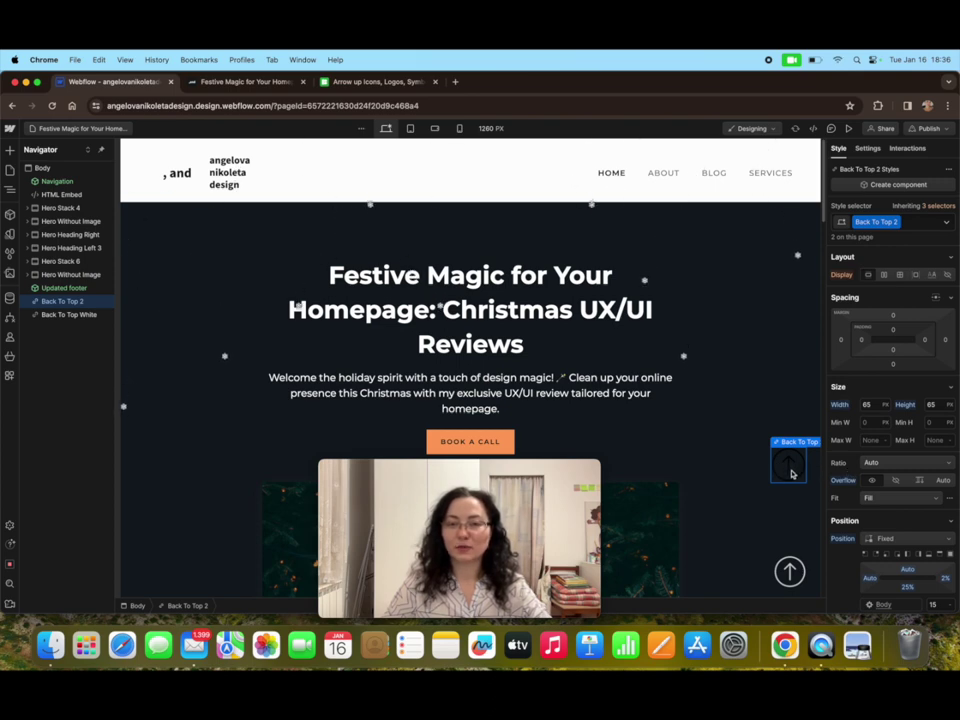
# Step: Add a White BTP combo class whose background is the white arrow image
pyautogui.click(910, 221)
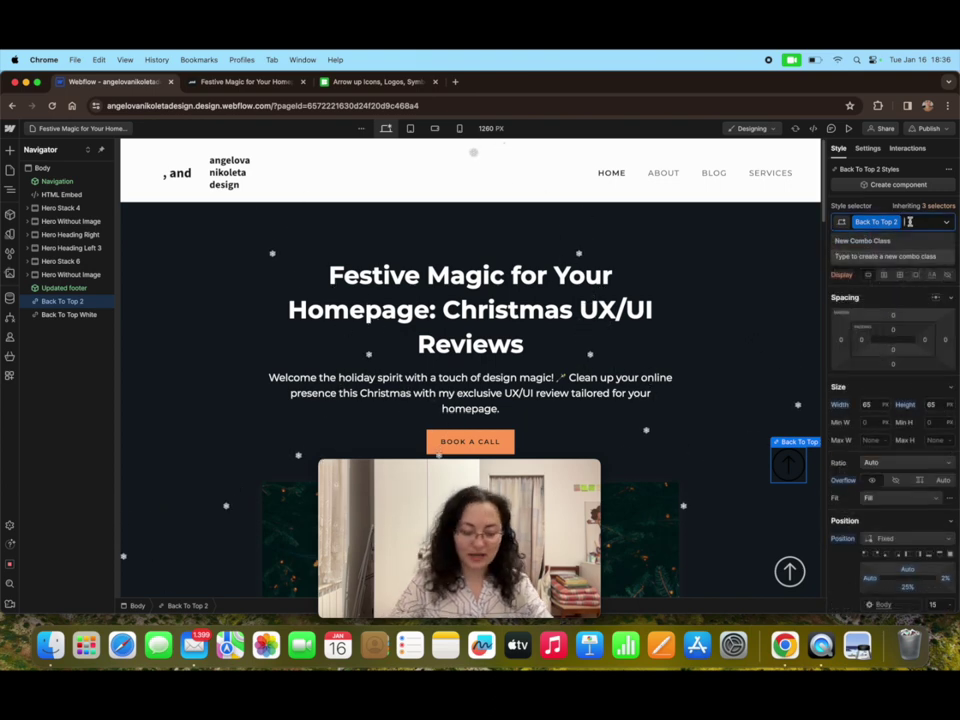
pyautogui.write('Whit')
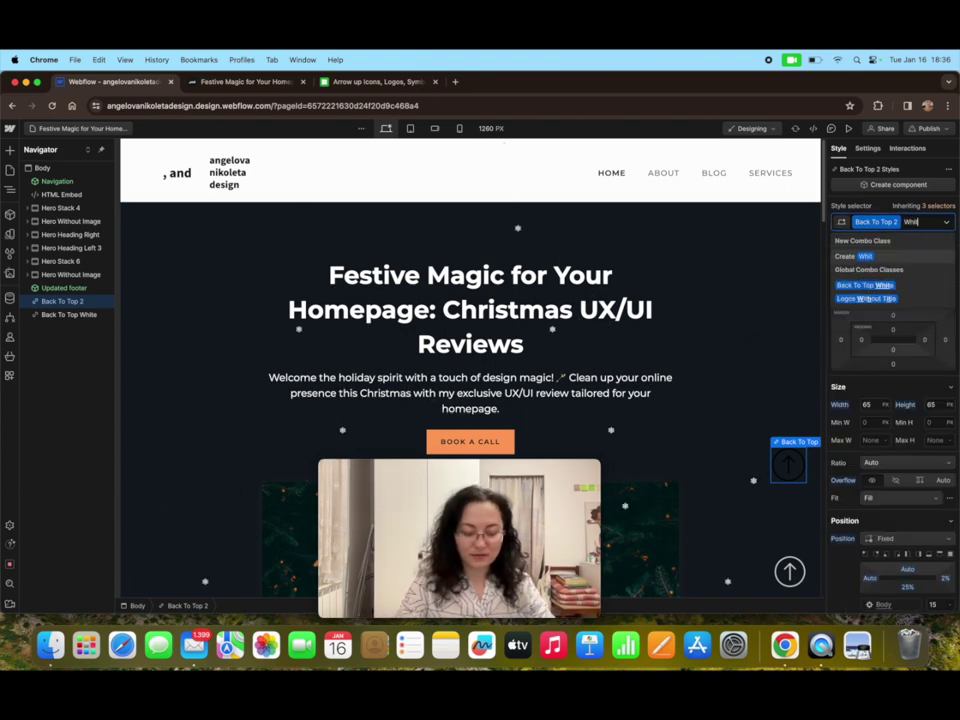
pyautogui.write('e BTP')
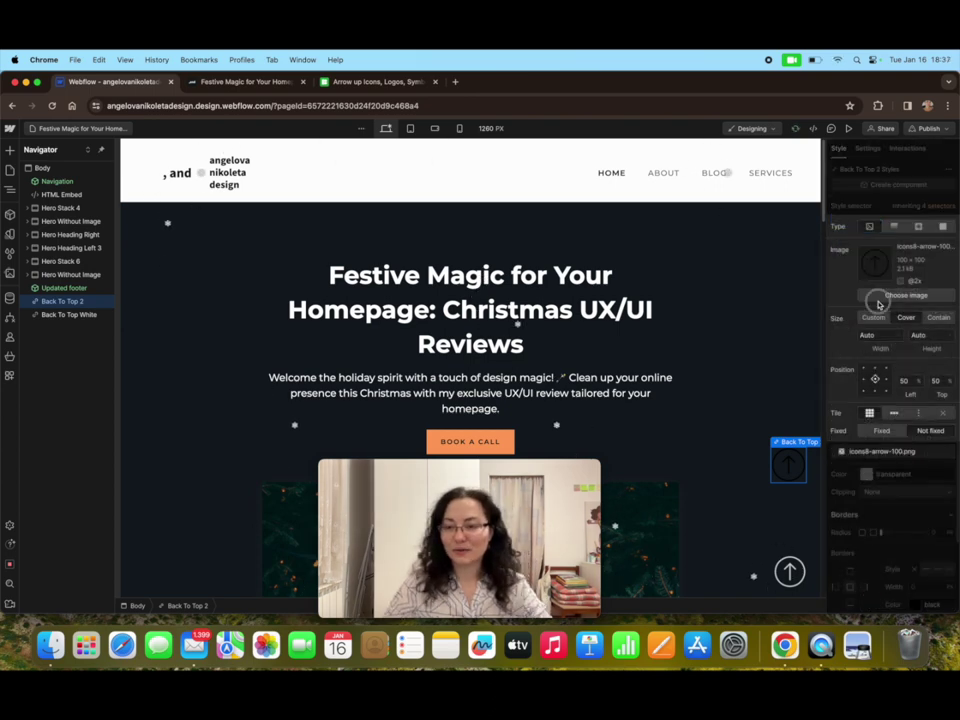
pyautogui.click(878, 297)
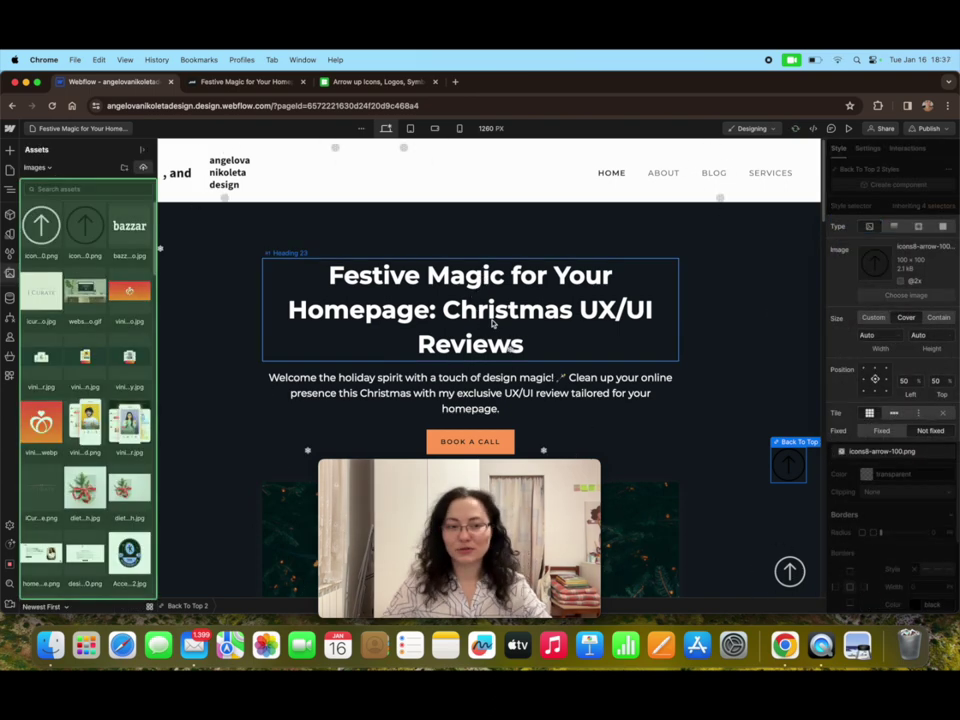
pyautogui.click(41, 225)
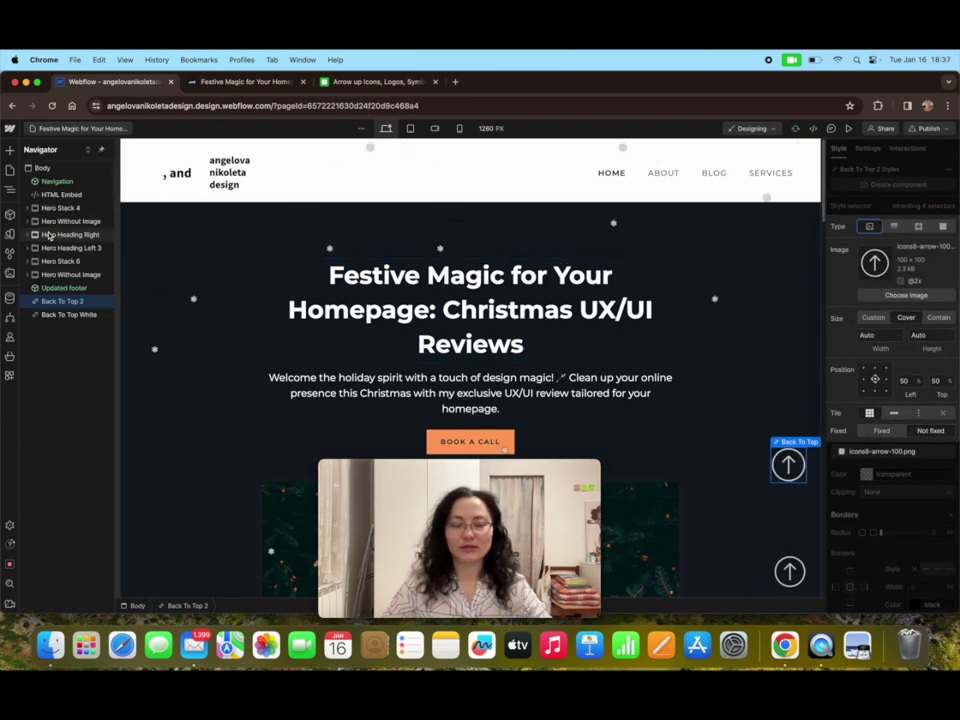
# Step: Preview the Festive page and confirm the white arrow scrolls back to the top
pyautogui.click(848, 128)
pyautogui.scroll(-10, 754, 344)
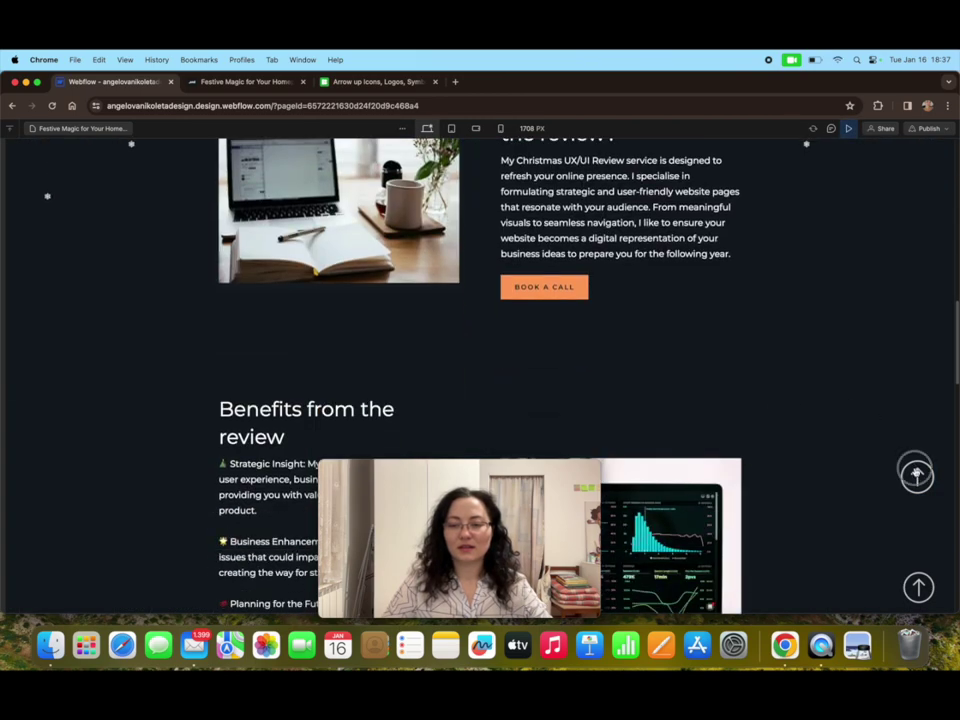
pyautogui.click(916, 473)
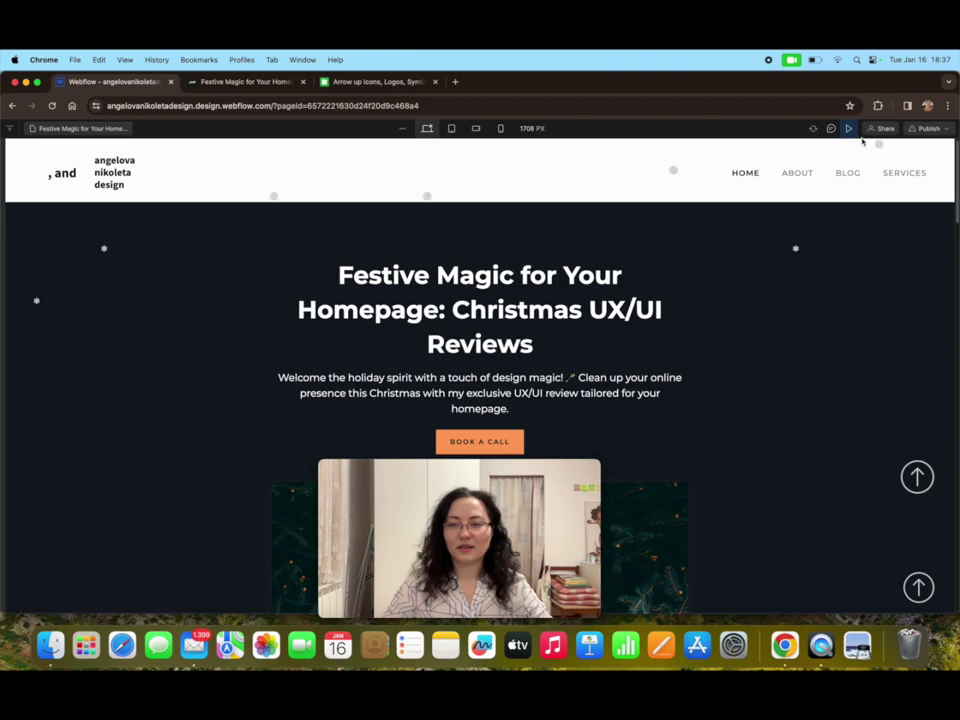
# Step: On the Home page, confirm the black arrow returns the page to the top
pyautogui.click(108, 177)
pyautogui.scroll(-15, 911, 386)
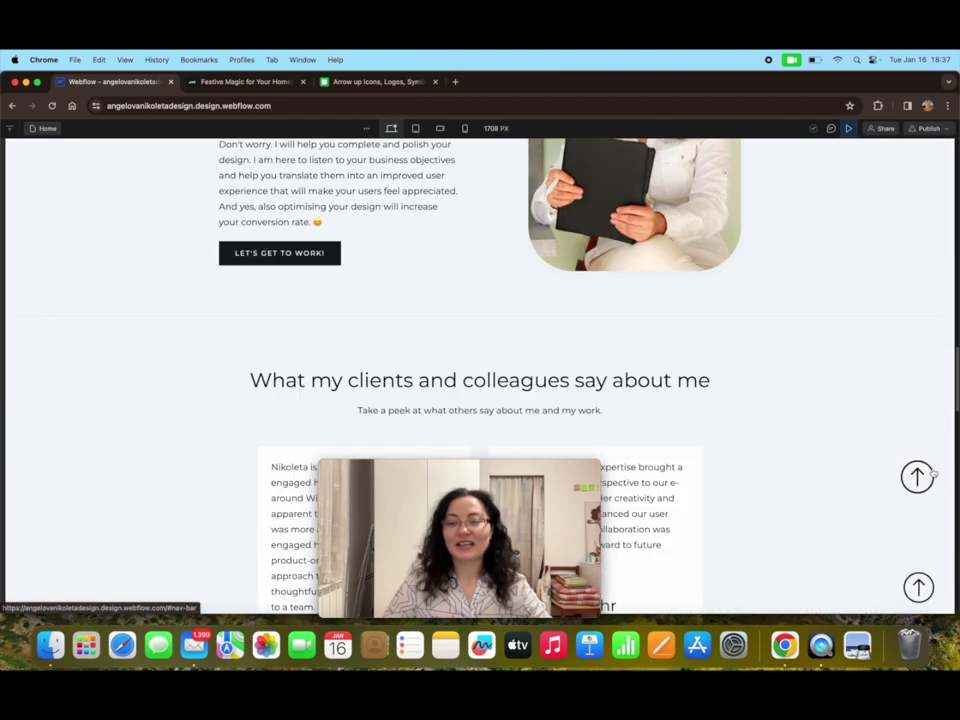
pyautogui.click(919, 478)
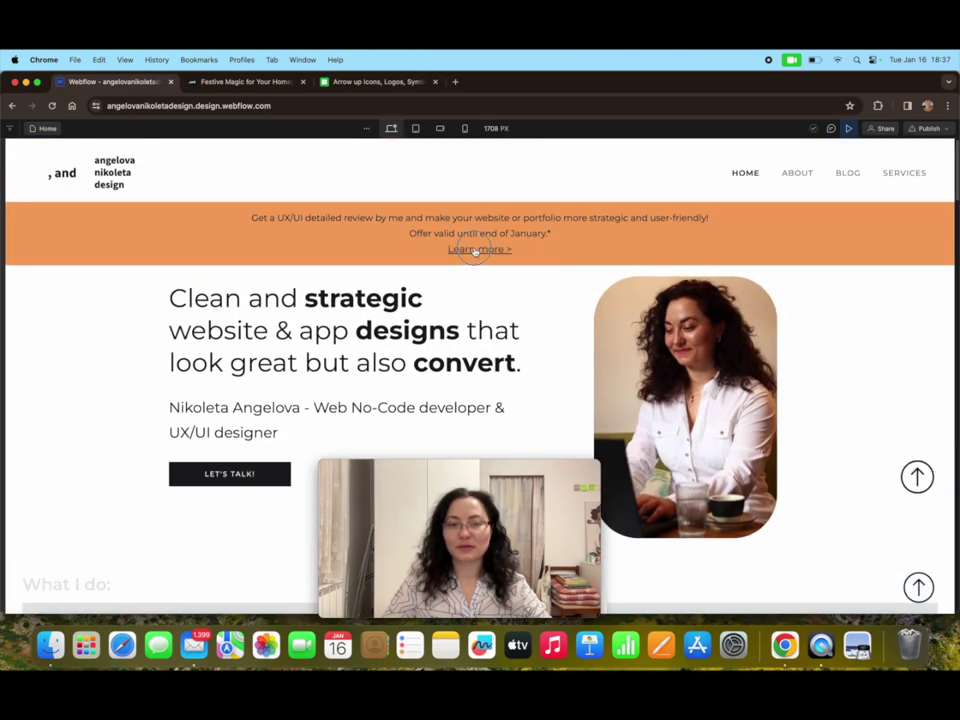
# Step: Return to the Festive page via the banner's Learn more link and scroll it
pyautogui.click(485, 252)
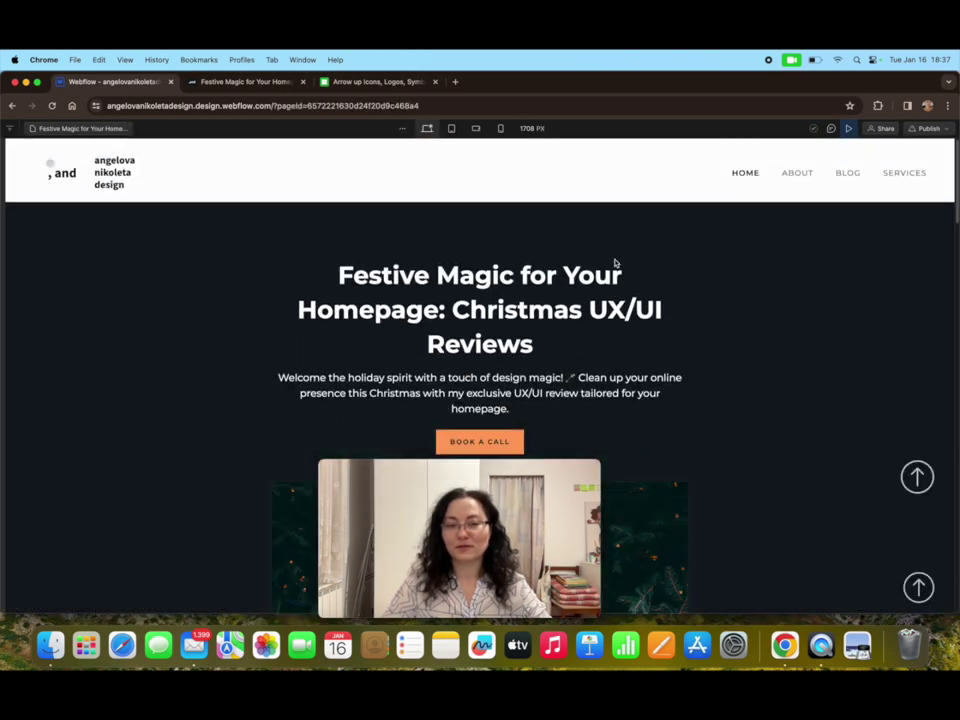
pyautogui.scroll(-15, 615, 265)
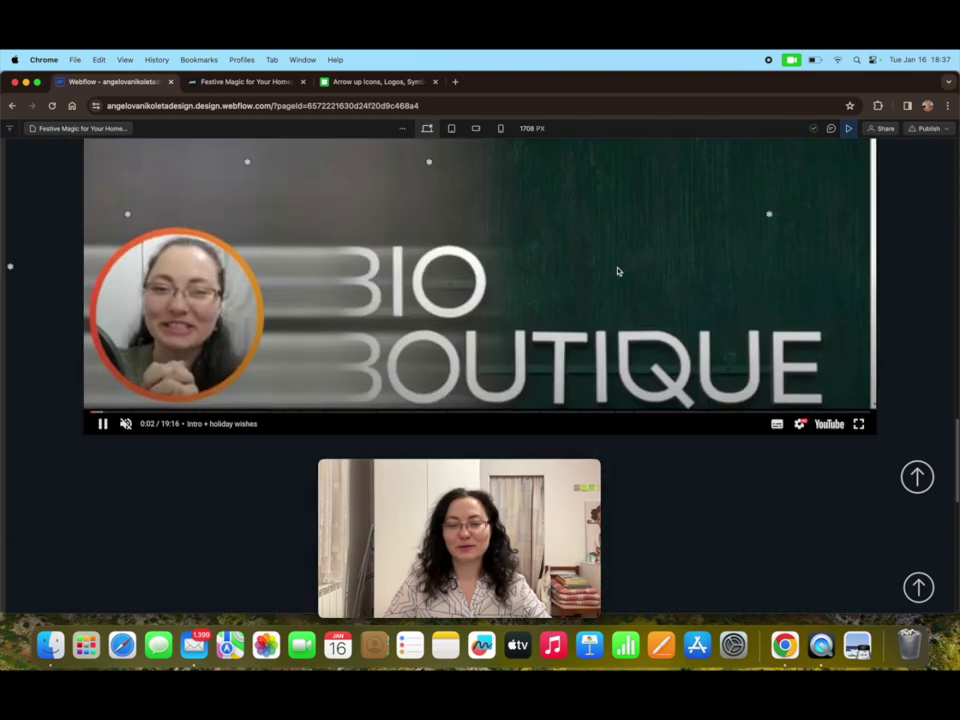
pyautogui.scroll(-5, 618, 271)
pyautogui.scroll(20, 618, 271)
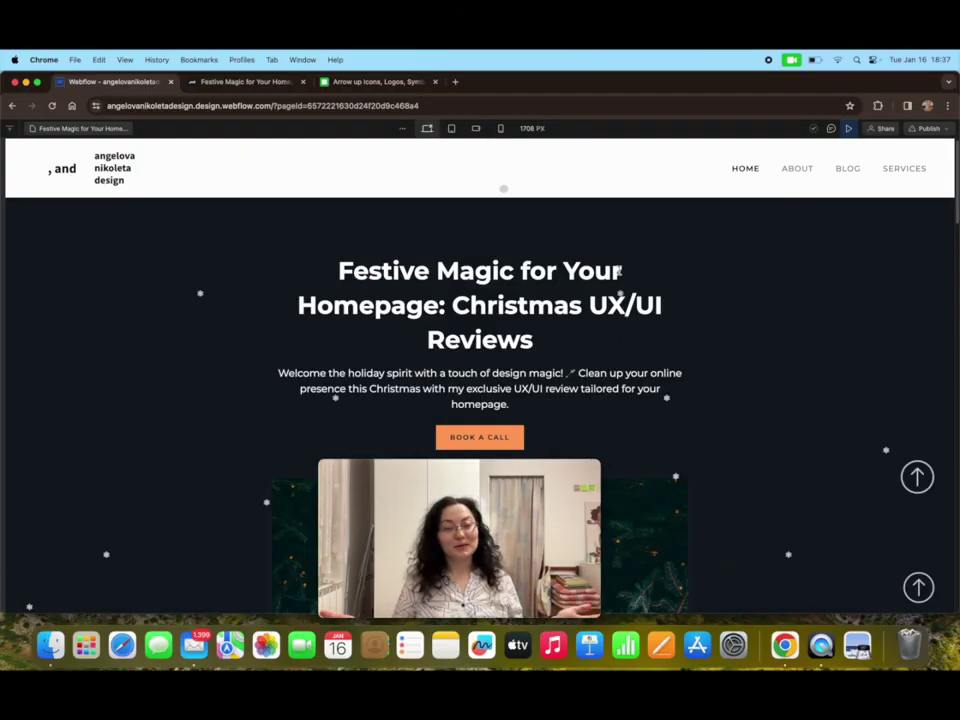